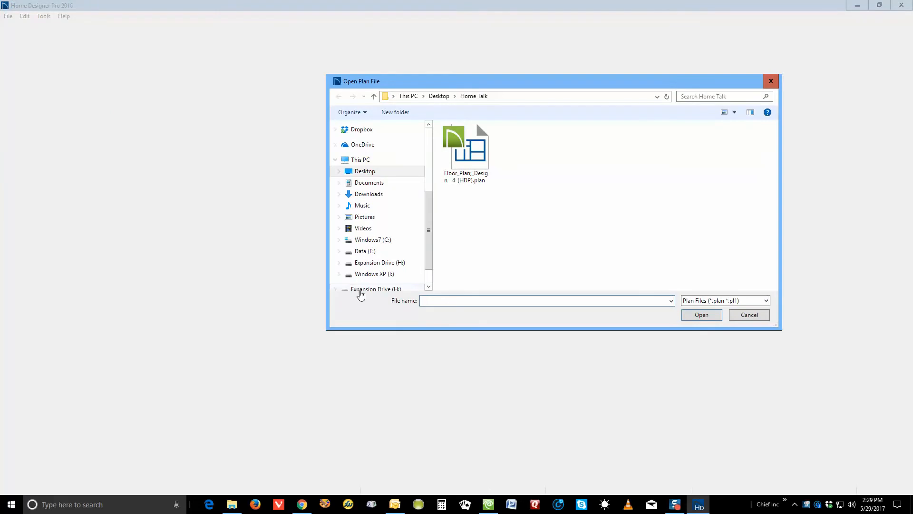
# Open the plan file Floor_Plan;_Design__4_(HDP).plan from the Home Talk folder.
pyautogui.click(689, 313)
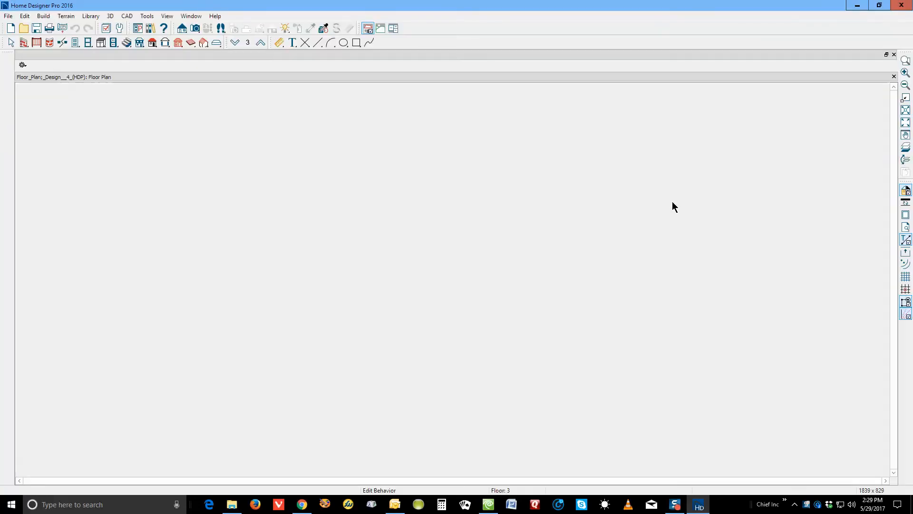
pyautogui.scroll(-3, 668, 148)
pyautogui.scroll(4, 709, 306)
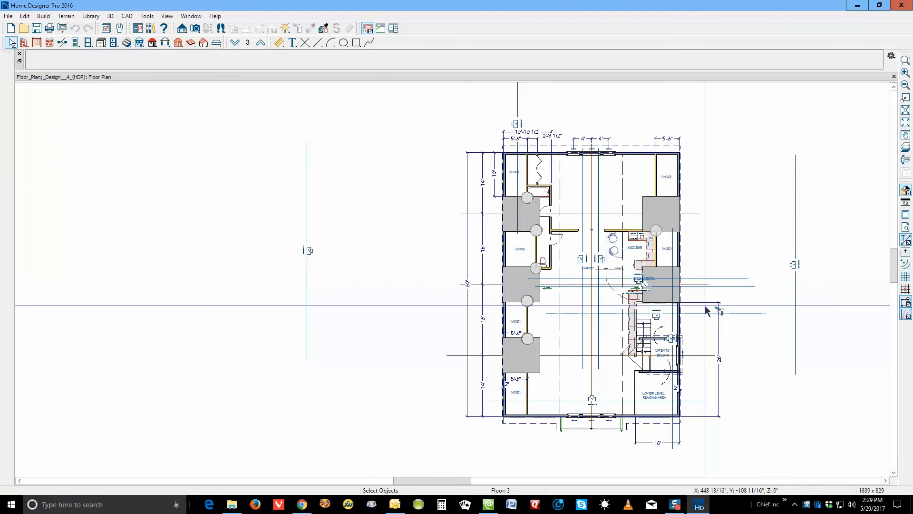
pyautogui.scroll(-2, 704, 285)
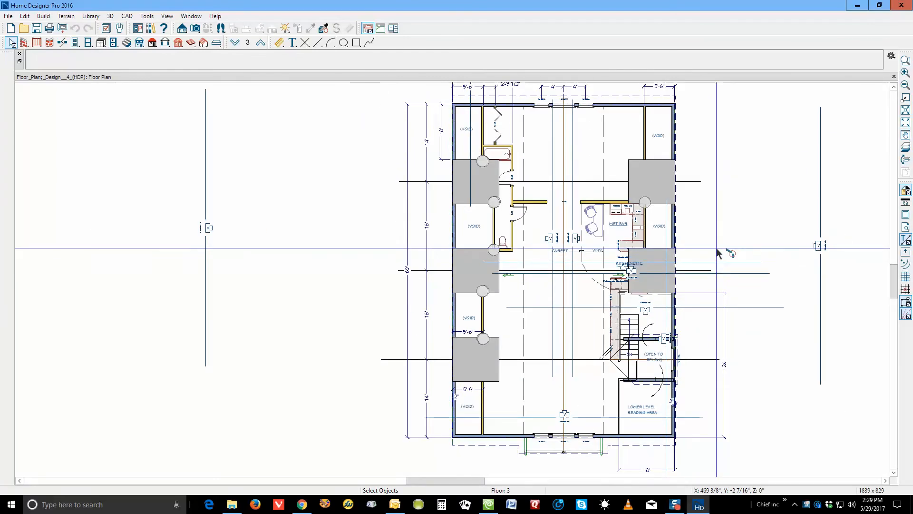
pyautogui.scroll(-1, 718, 248)
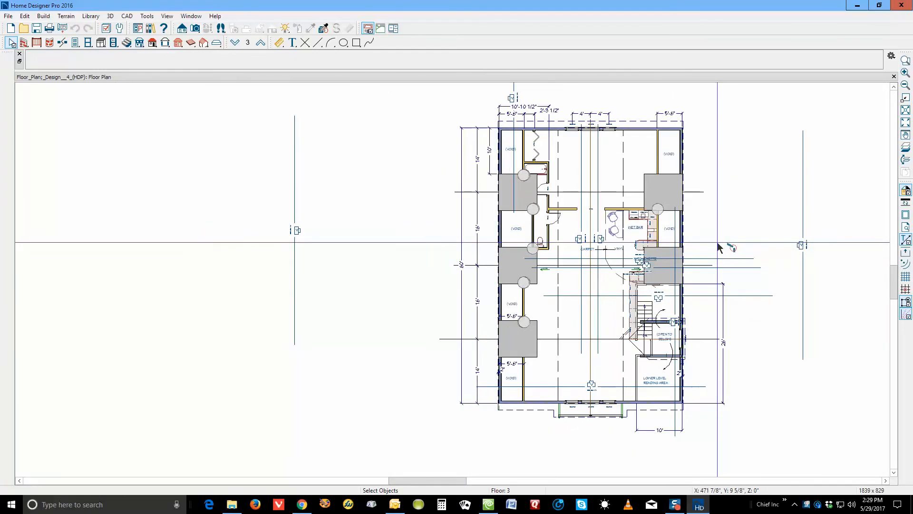
pyautogui.scroll(1, 715, 151)
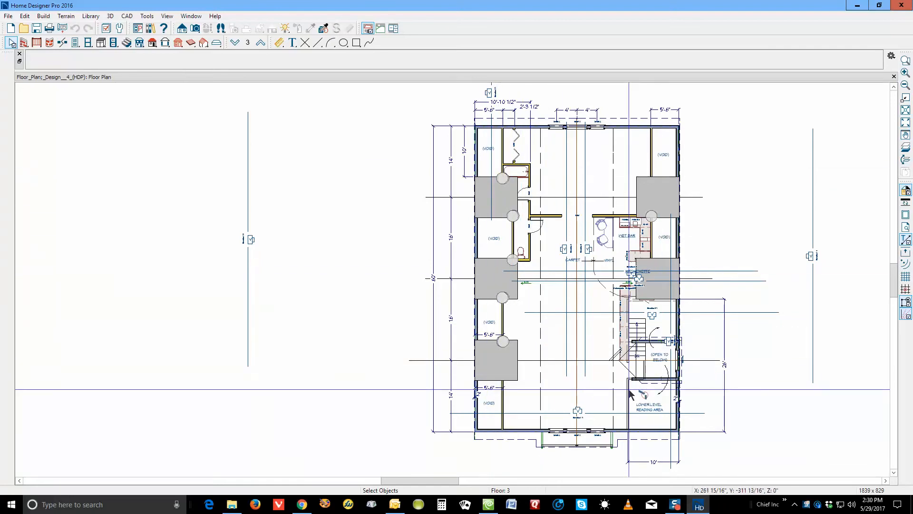
# Move the two main roof planes from floor 3 up to floor 4, check them there and return to floor 3.
pyautogui.click(510, 448)
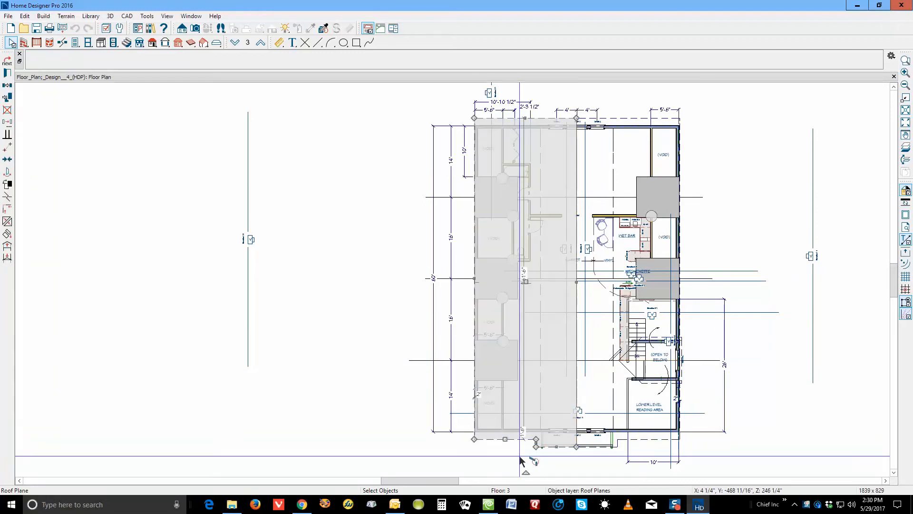
pyautogui.keyDown('shift'); pyautogui.click(661, 445); pyautogui.keyUp('shift')
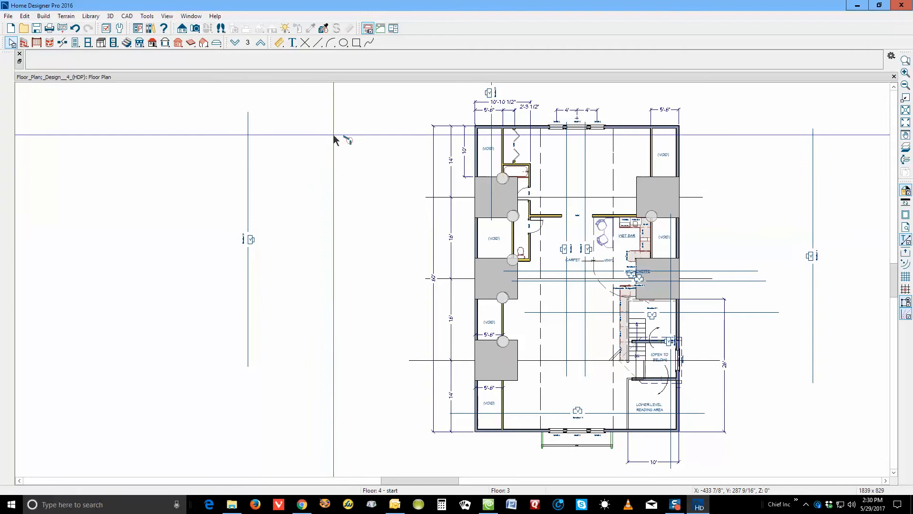
pyautogui.click(260, 44)
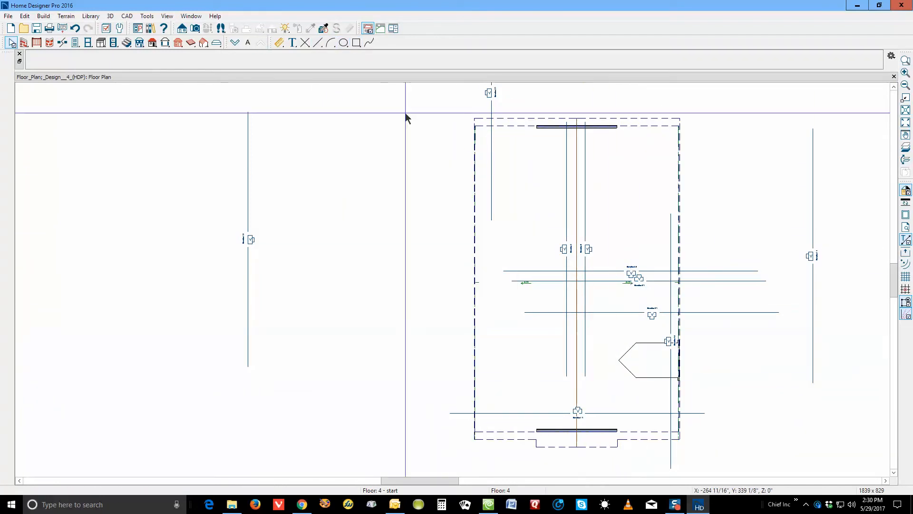
pyautogui.click(235, 43)
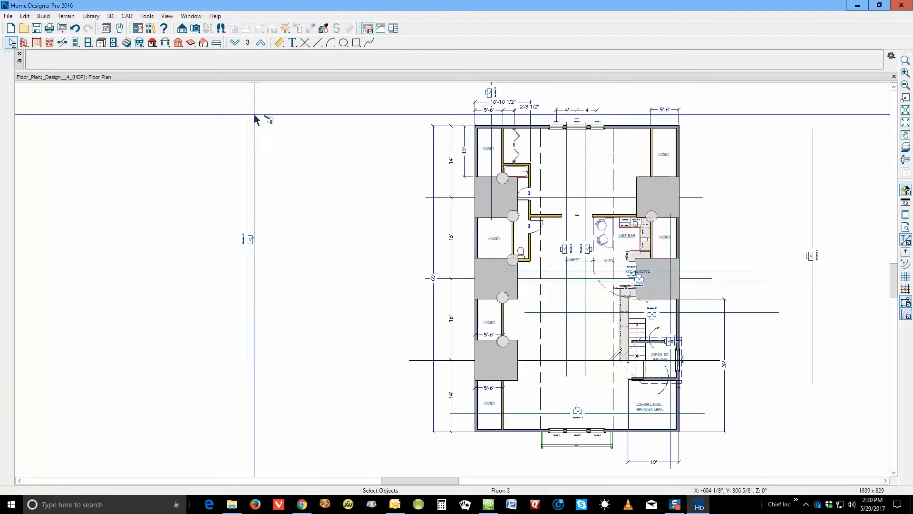
# Copy all five auto dormers on floor 3, three along the left wall and two along the right wall.
pyautogui.click(512, 383)
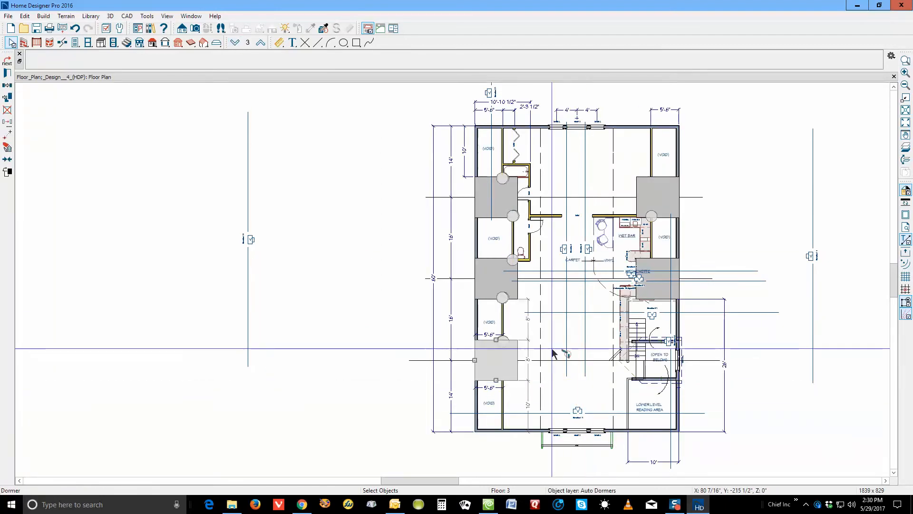
pyautogui.keyDown('shift'); pyautogui.click(516, 291); pyautogui.keyUp('shift')
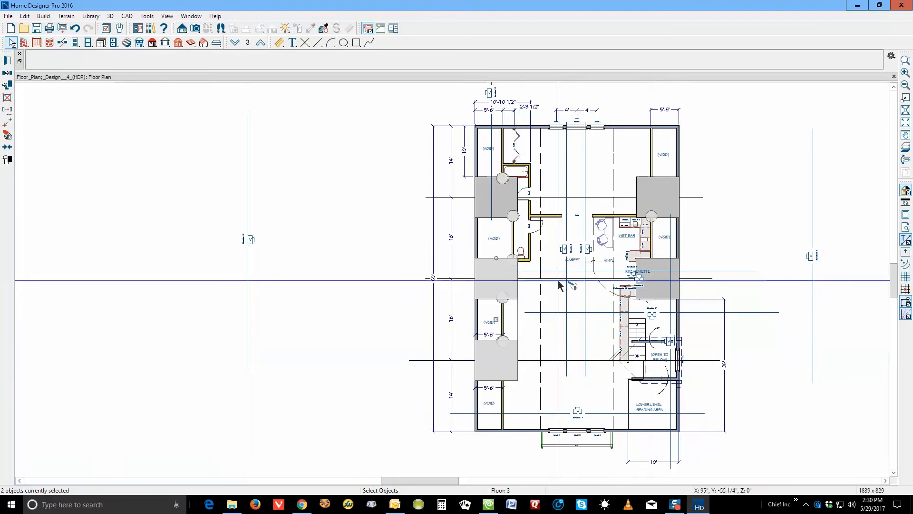
pyautogui.keyDown('shift'); pyautogui.click(518, 193); pyautogui.keyUp('shift')
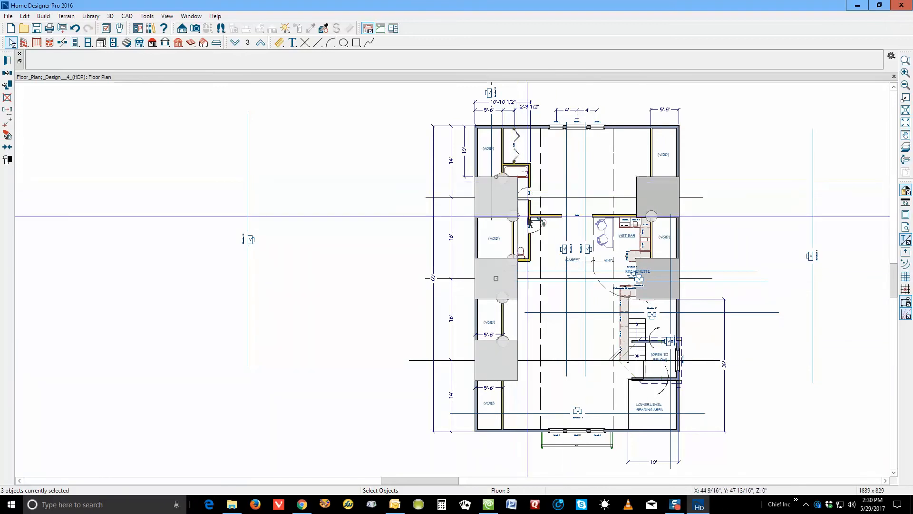
pyautogui.keyDown('shift'); pyautogui.click(637, 188); pyautogui.keyUp('shift')
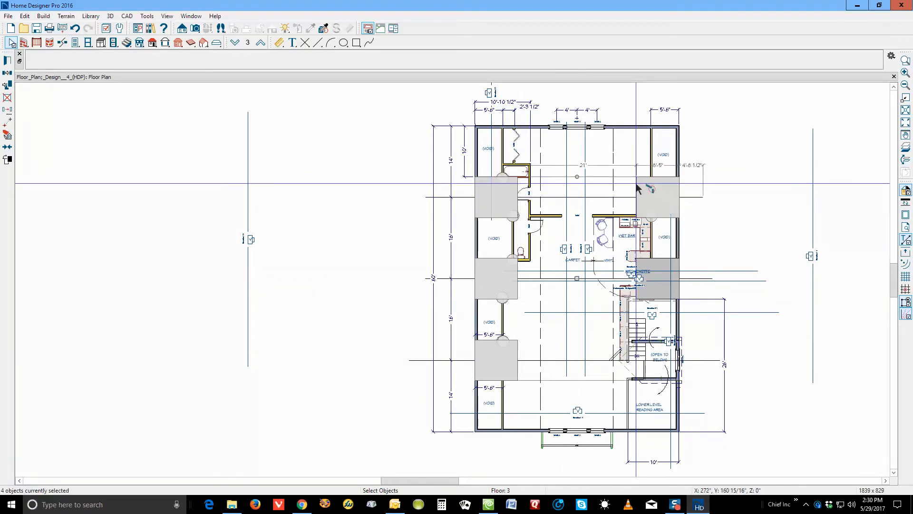
pyautogui.keyDown('shift'); pyautogui.click(665, 262); pyautogui.keyUp('shift')
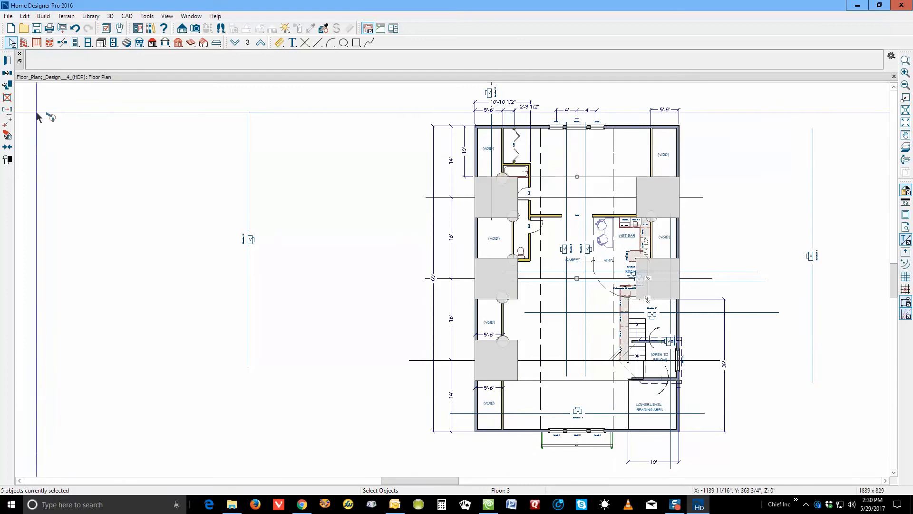
pyautogui.click(8, 74)
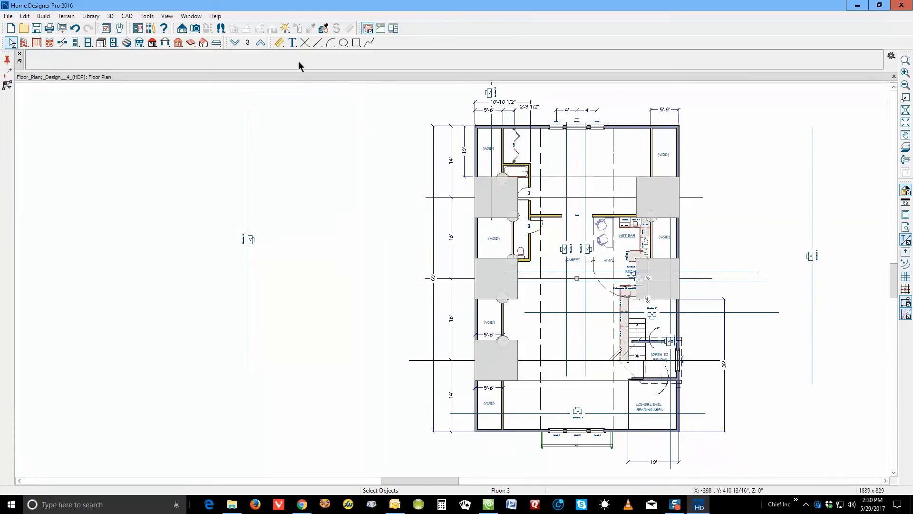
# Paste the copied dormers onto floor 4 at their original location with Paste Hold Position.
pyautogui.click(261, 43)
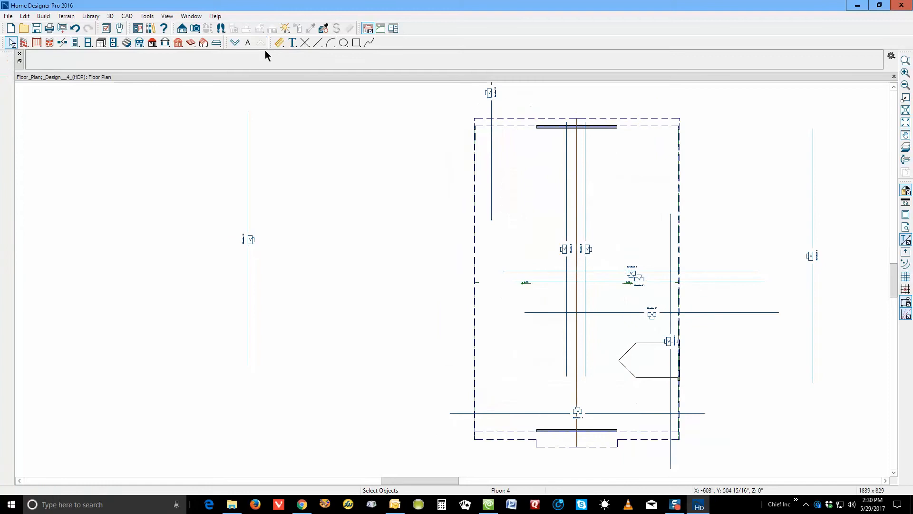
pyautogui.click(24, 16)
pyautogui.moveTo(48, 84)
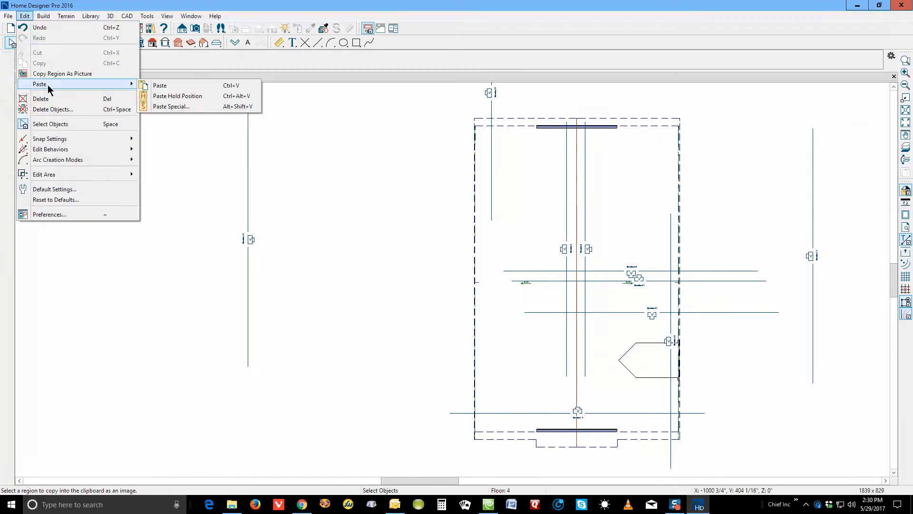
pyautogui.click(177, 96)
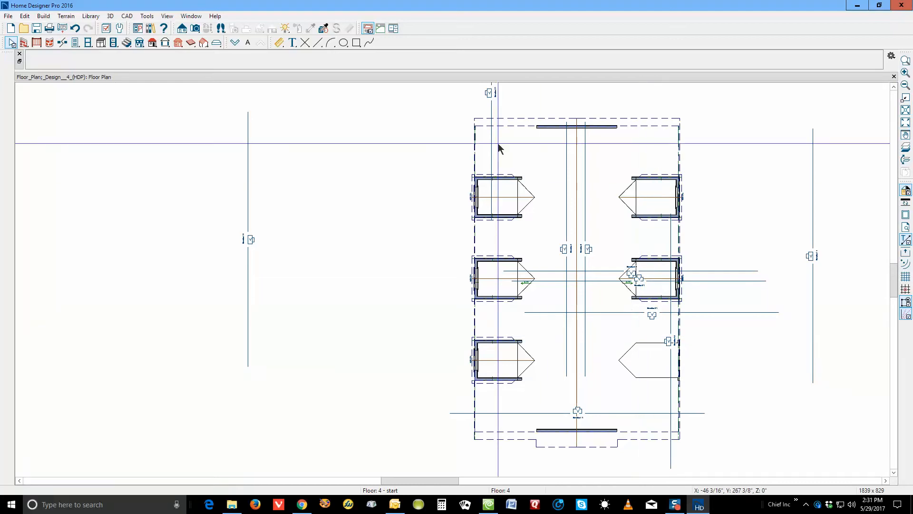
# Return to floor 3 and delete its five original dormers along the left and right walls.
pyautogui.click(235, 44)
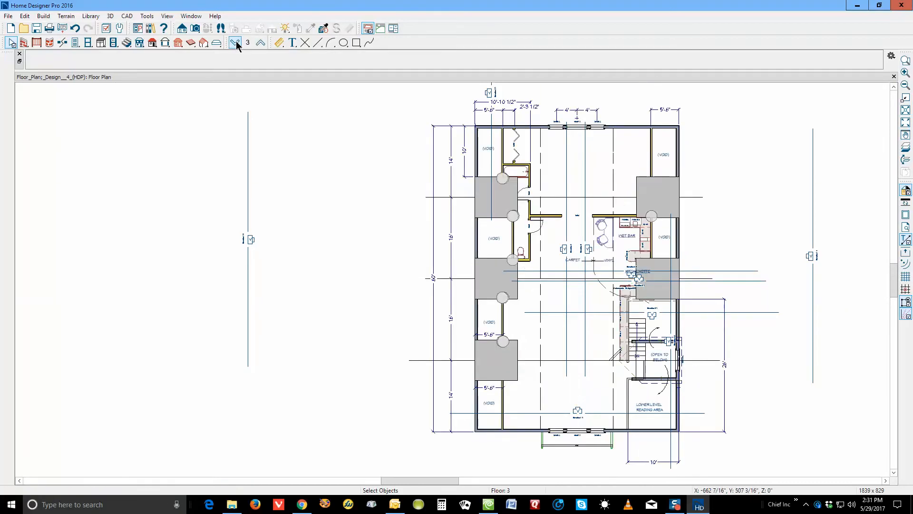
pyautogui.click(497, 195)
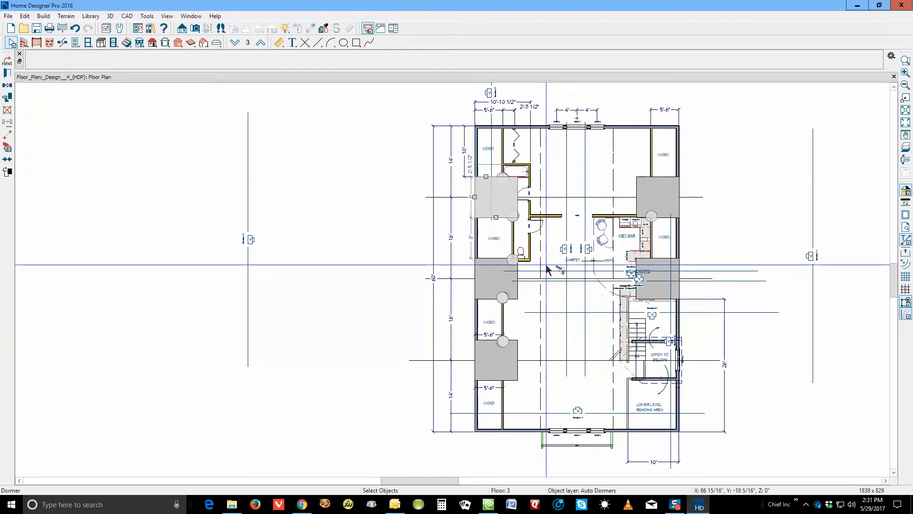
pyautogui.press('Delete')
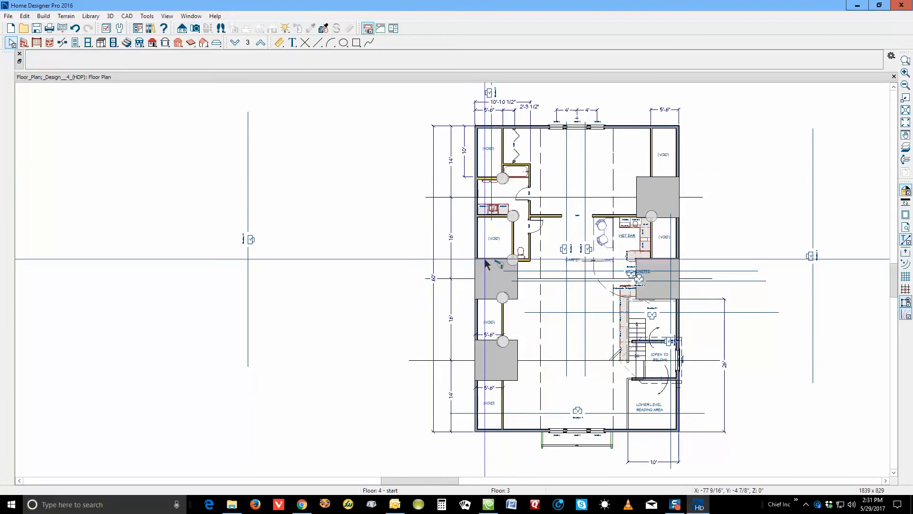
pyautogui.click(486, 260)
pyautogui.press('Delete')
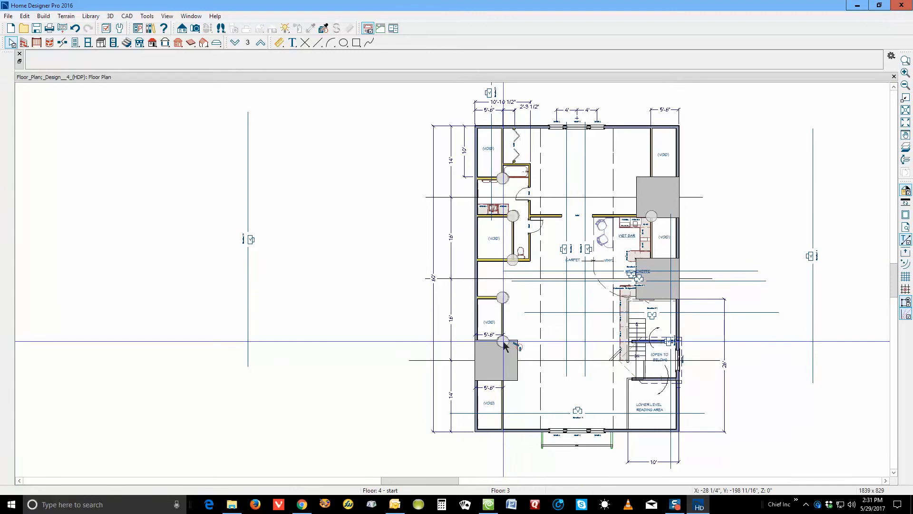
pyautogui.click(517, 342)
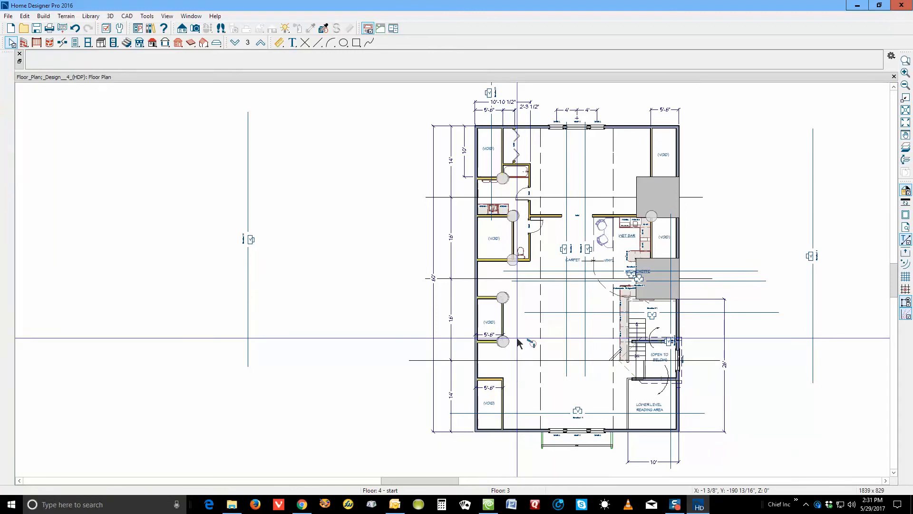
pyautogui.click(665, 184)
pyautogui.press('Delete')
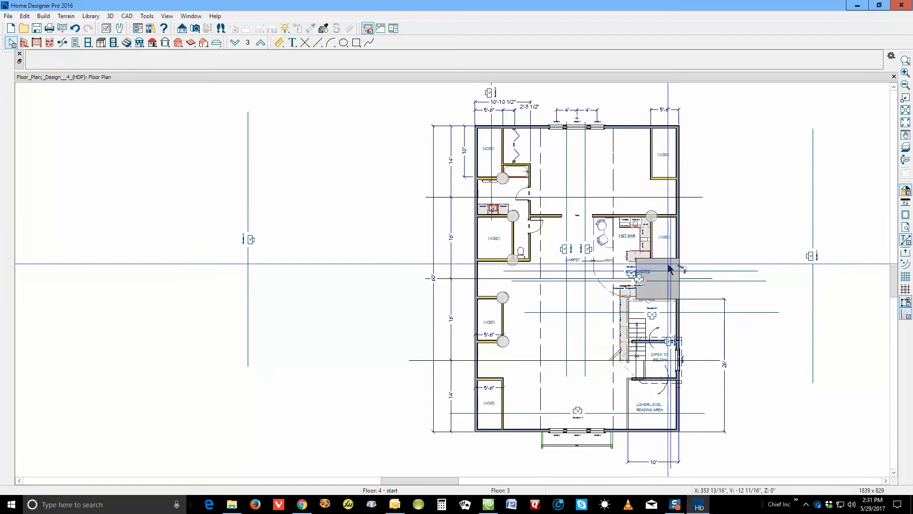
pyautogui.click(665, 261)
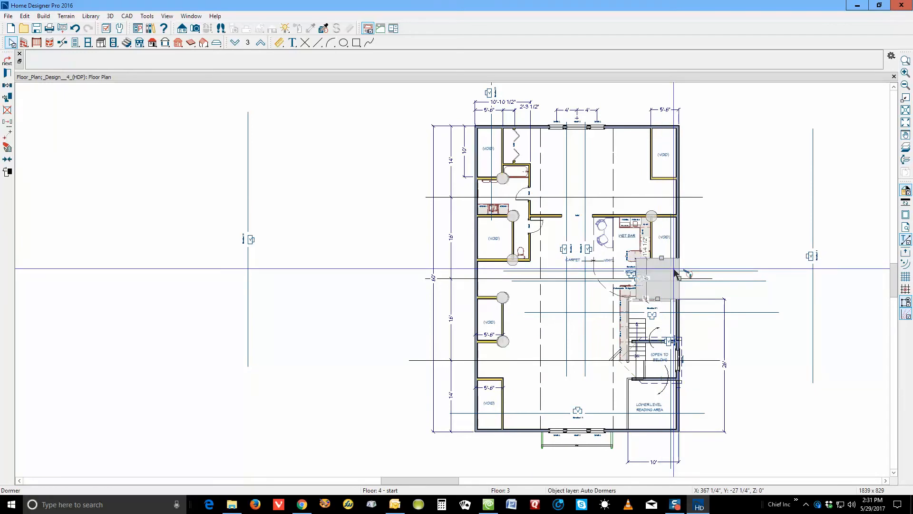
pyautogui.press('Delete')
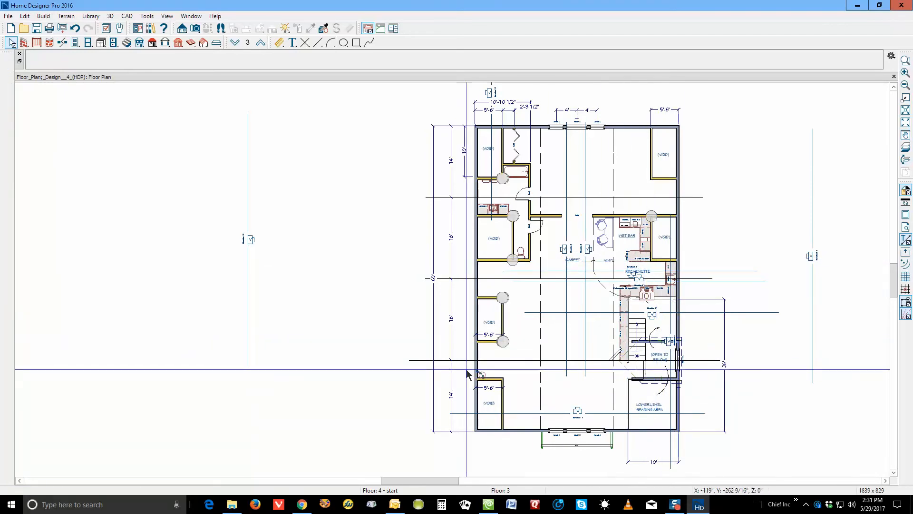
# Examine the circled wall ends on floor 3, including the junction beside the bathtub, for walls that do not connect properly.
pyautogui.scroll(4, 620, 227)
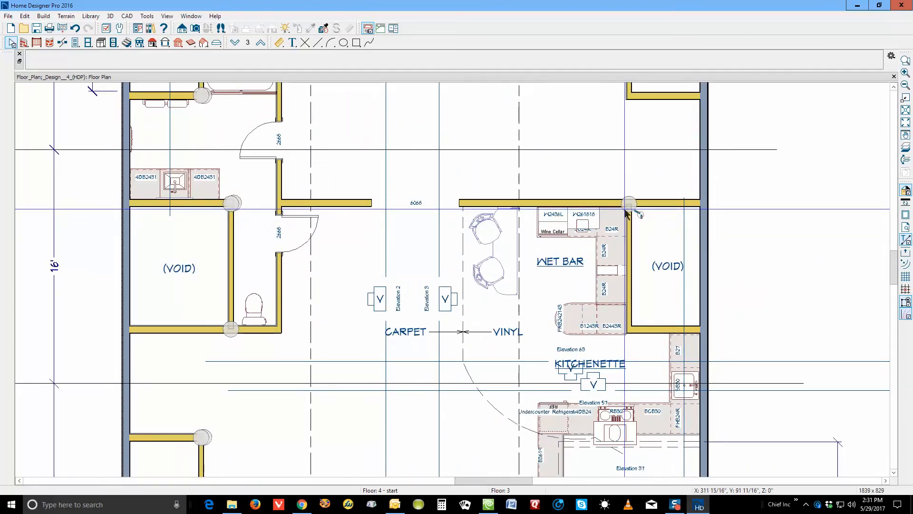
pyautogui.scroll(-3, 626, 213)
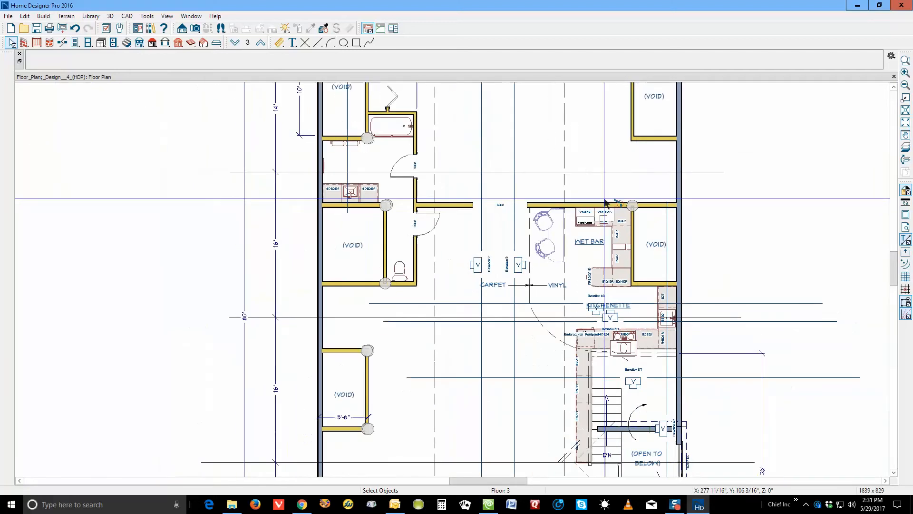
pyautogui.scroll(5, 367, 123)
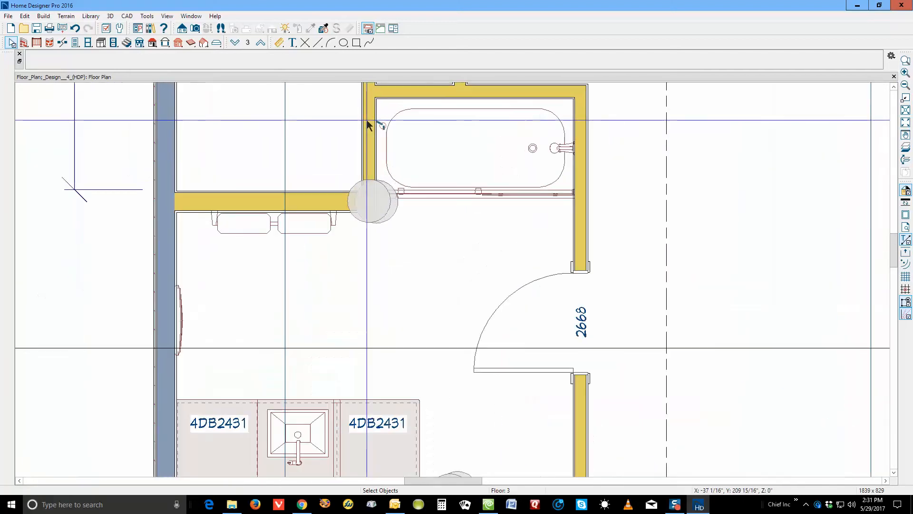
pyautogui.scroll(1, 371, 141)
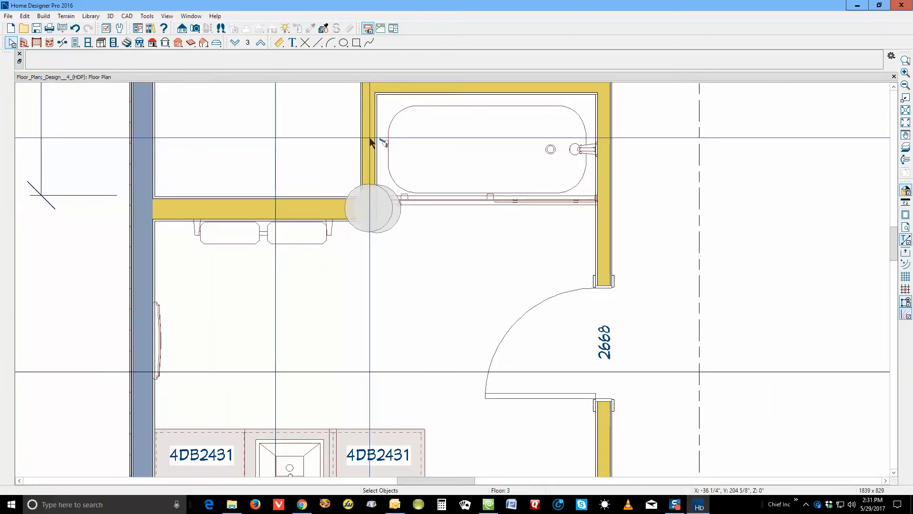
pyautogui.click(302, 202)
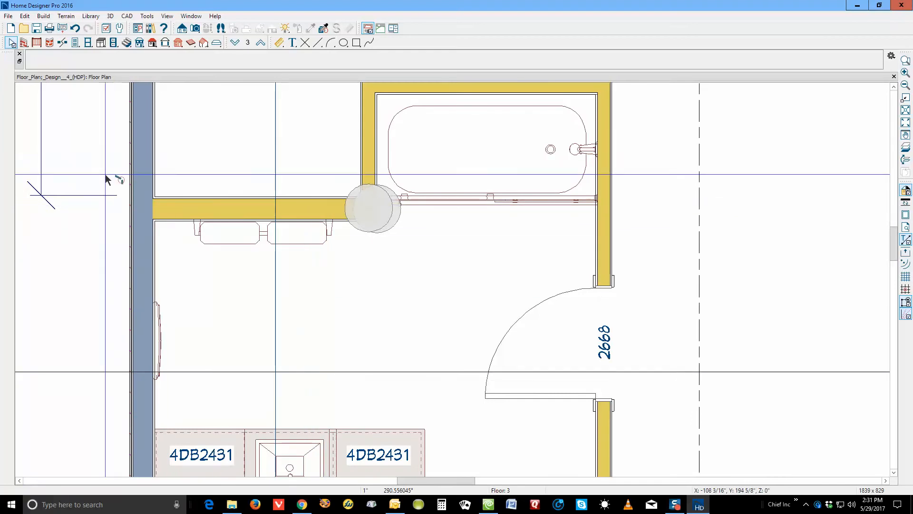
pyautogui.scroll(1, 240, 249)
pyautogui.click(304, 201)
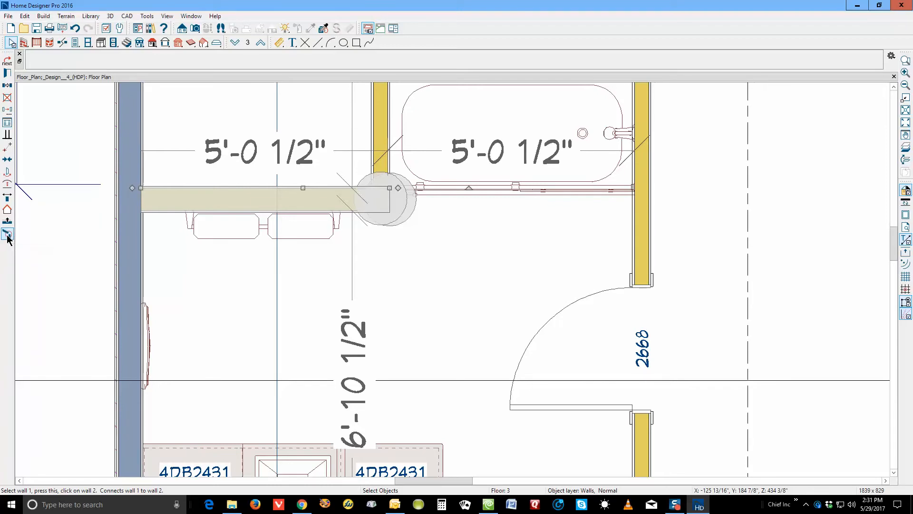
pyautogui.click(360, 288)
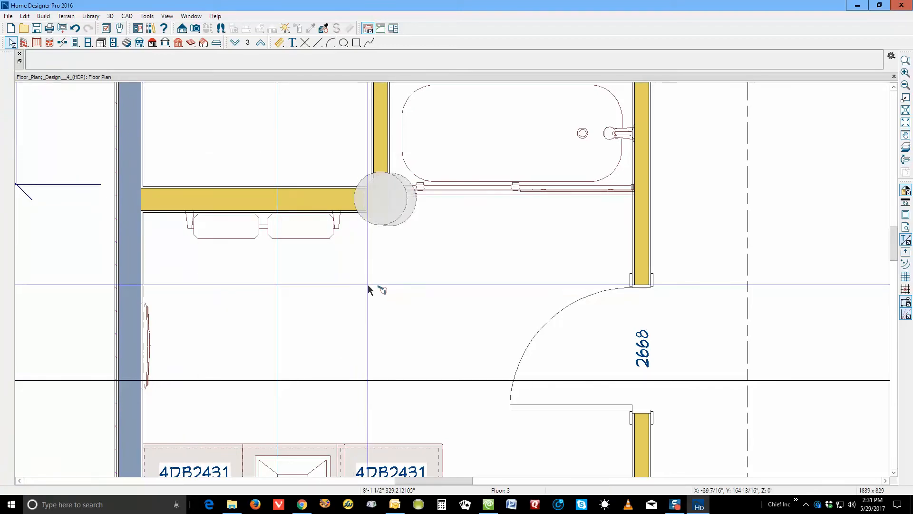
# Extend the lower end of the vertical wall beside the bathtub past the adjoining horizontal wall so the two connect.
pyautogui.click(385, 156)
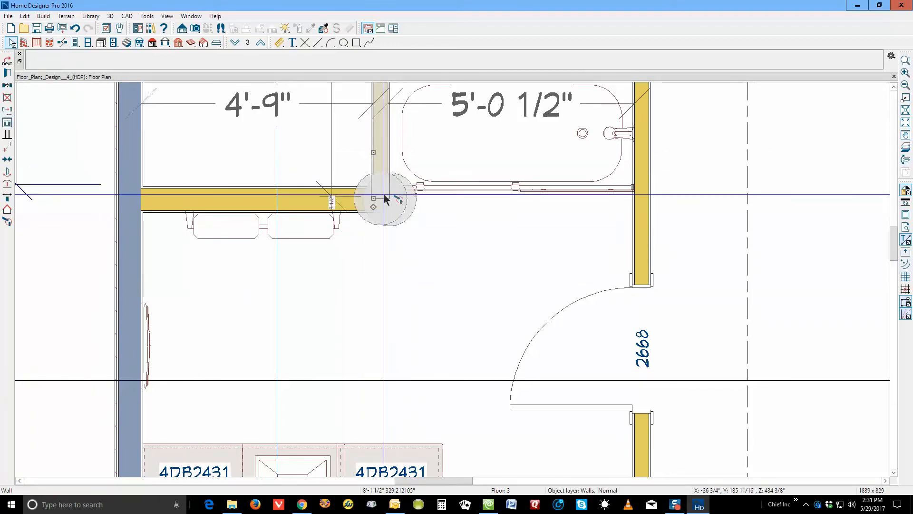
pyautogui.moveTo(374, 199); pyautogui.dragTo(381, 239)
pyautogui.click(425, 245)
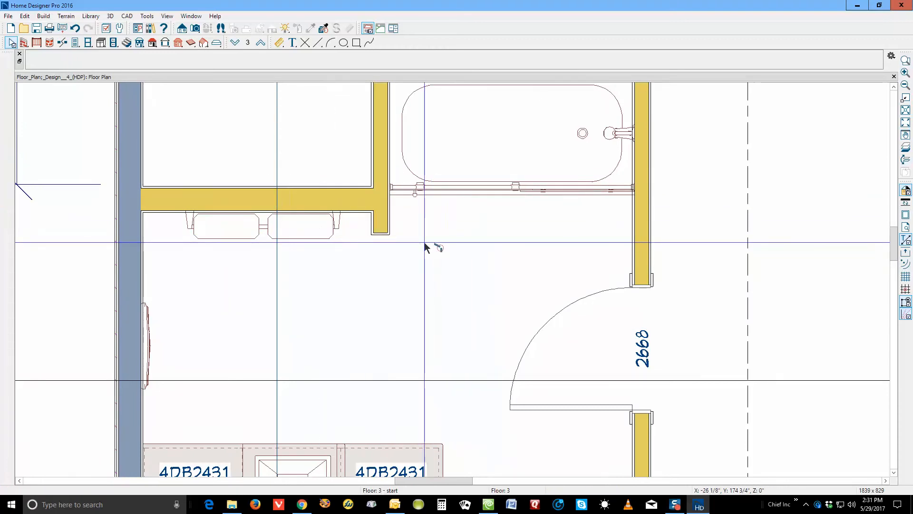
# Pull the lower end of the vertical wall beside the bathtub back to the horizontal wall's face to form a clean corner.
pyautogui.click(386, 227)
pyautogui.moveTo(374, 235); pyautogui.dragTo(373, 213)
pyautogui.click(547, 316)
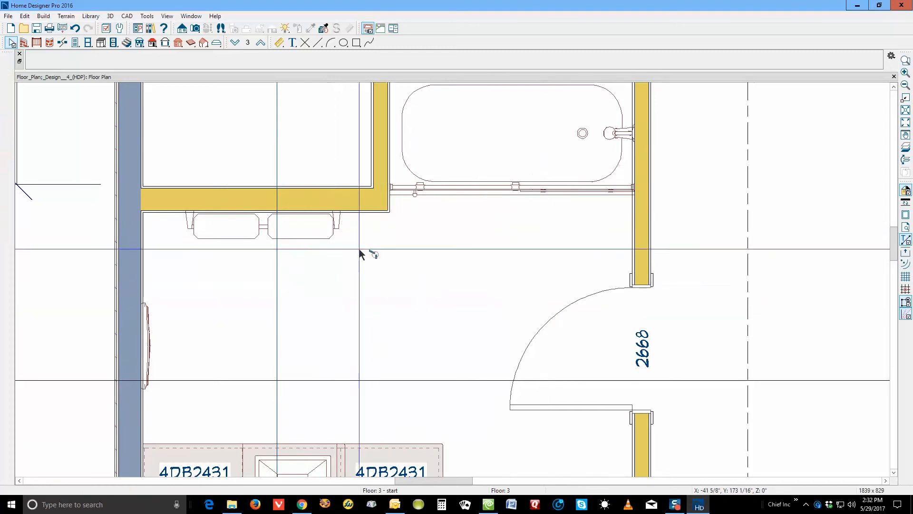
# Extend the upper end of the vertical wall beyond the vanity into the horizontal wall so the two join at the corner.
pyautogui.scroll(-5, 385, 181)
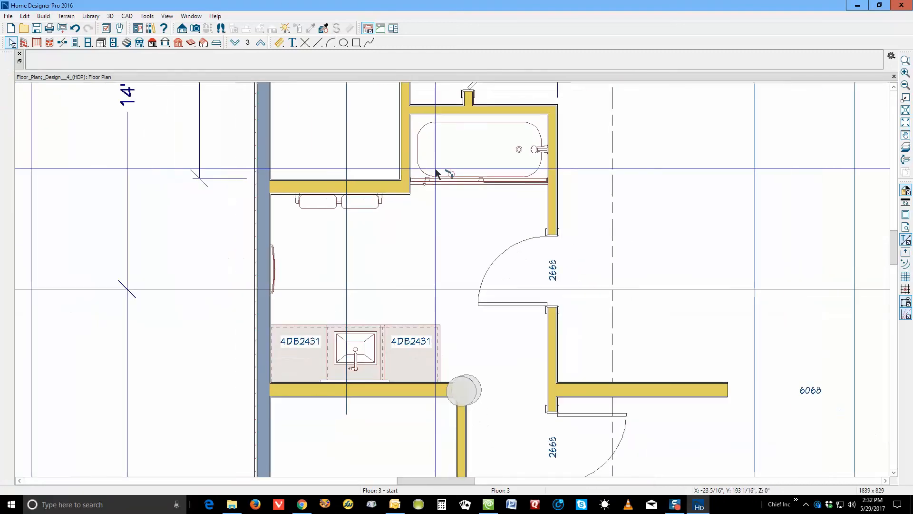
pyautogui.scroll(5, 469, 388)
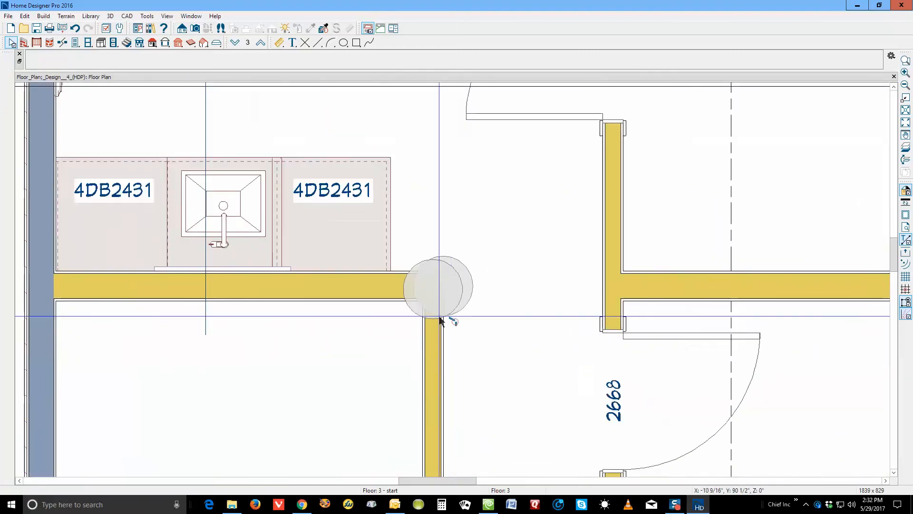
pyautogui.click(431, 338)
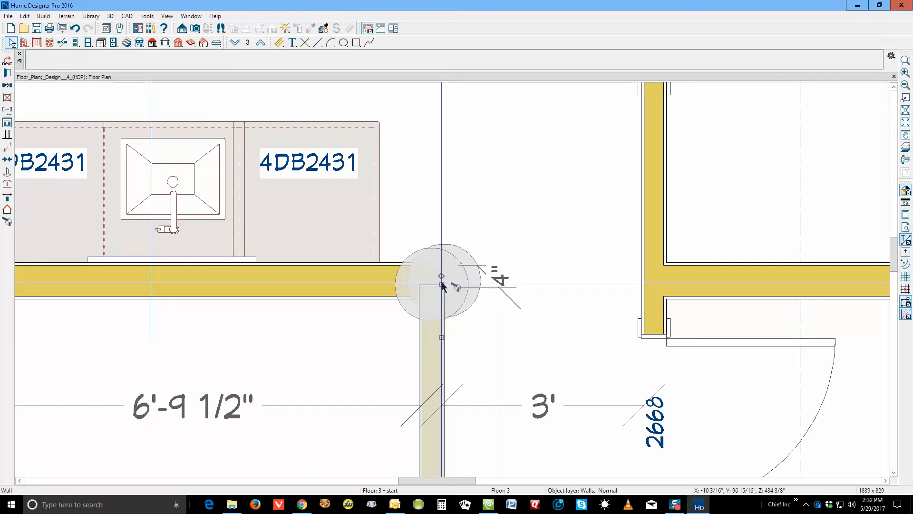
pyautogui.moveTo(442, 284)
pyautogui.mouseDown()
pyautogui.moveTo(445, 381)
pyautogui.moveTo(441, 281)
pyautogui.mouseUp()
pyautogui.scroll(-3, 561, 310)
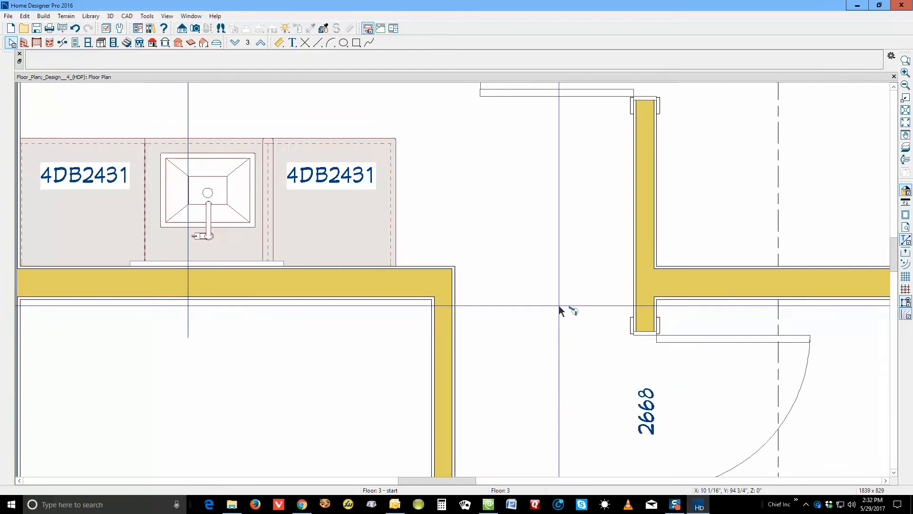
# Extend both ends of the circled void room's vertical wall on the left side to join the two horizontal walls.
pyautogui.scroll(-5, 538, 284)
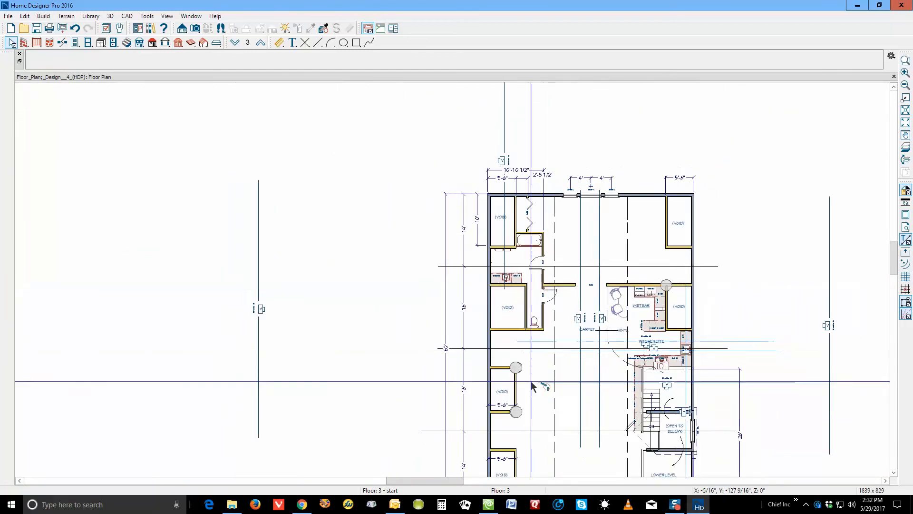
pyautogui.scroll(5, 521, 422)
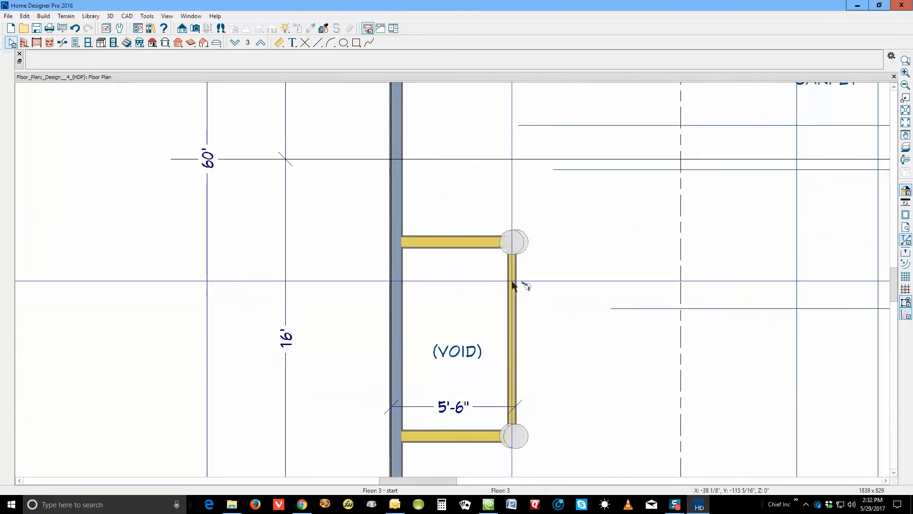
pyautogui.click(511, 273)
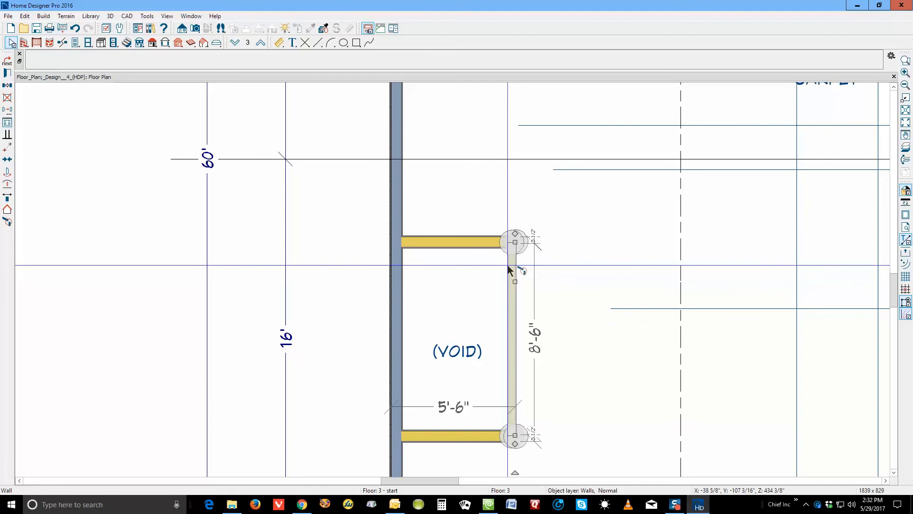
pyautogui.moveTo(512, 248)
pyautogui.mouseDown()
pyautogui.moveTo(515, 240)
pyautogui.moveTo(515, 301)
pyautogui.moveTo(515, 238)
pyautogui.mouseUp()
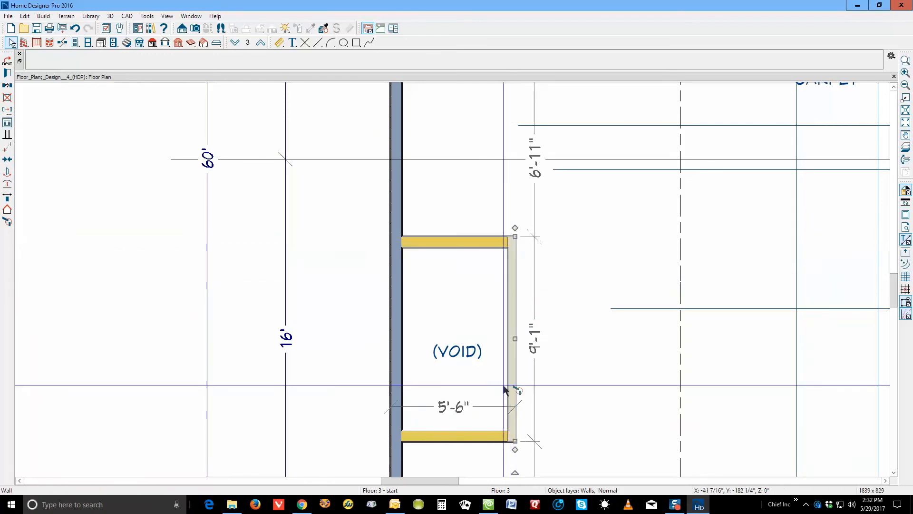
pyautogui.click(567, 346)
pyautogui.scroll(-2, 533, 298)
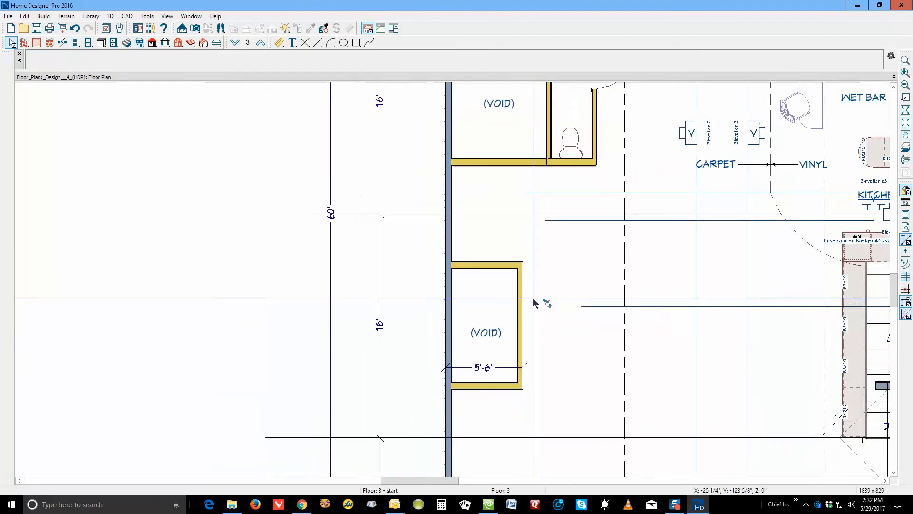
# Extend the upper end of the wall between the wet bar and the void room to connect with the horizontal wall.
pyautogui.scroll(-3, 533, 298)
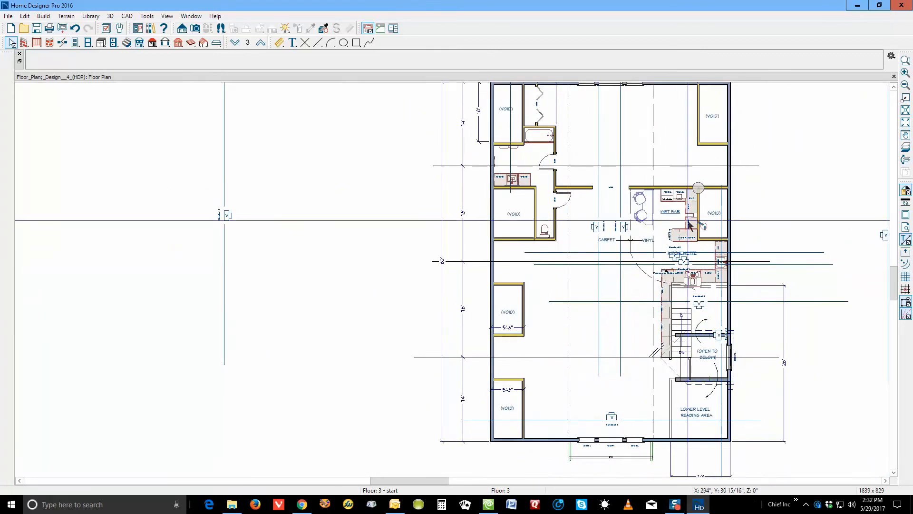
pyautogui.scroll(5, 689, 225)
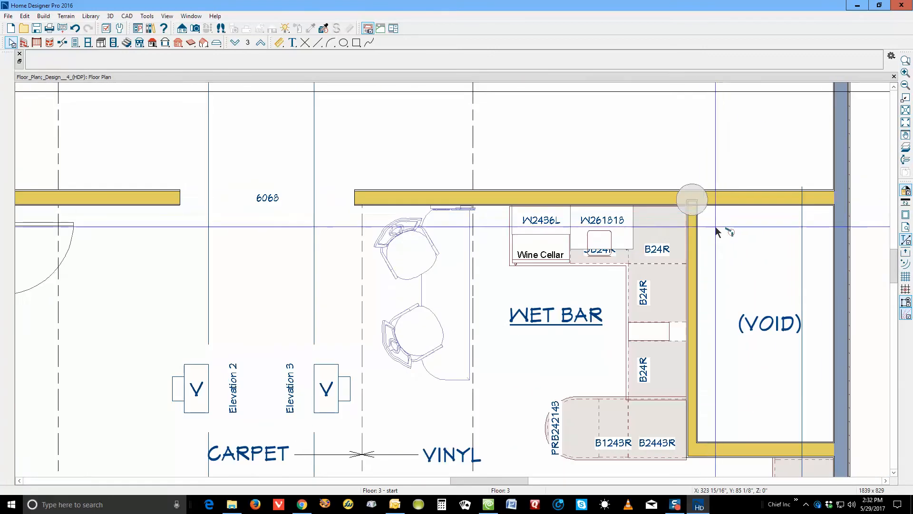
pyautogui.click(690, 209)
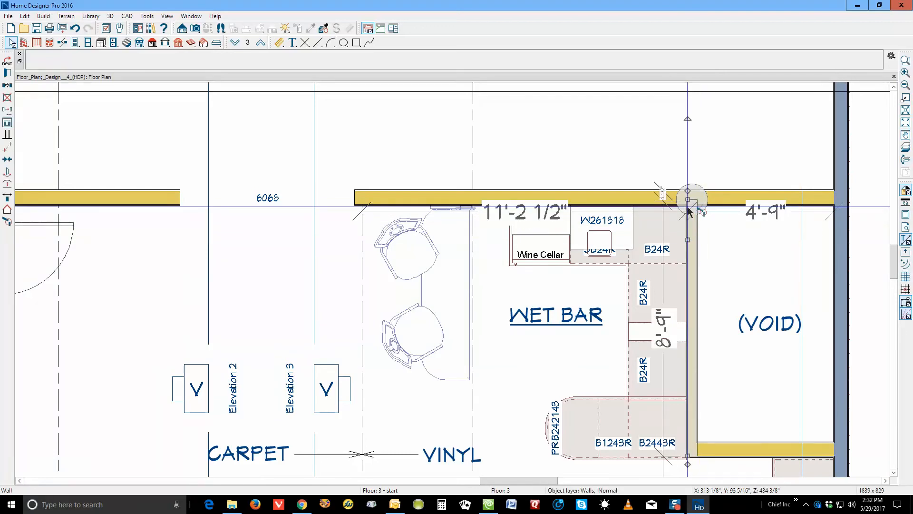
pyautogui.moveTo(689, 212)
pyautogui.mouseDown()
pyautogui.moveTo(692, 276)
pyautogui.moveTo(691, 194)
pyautogui.mouseUp()
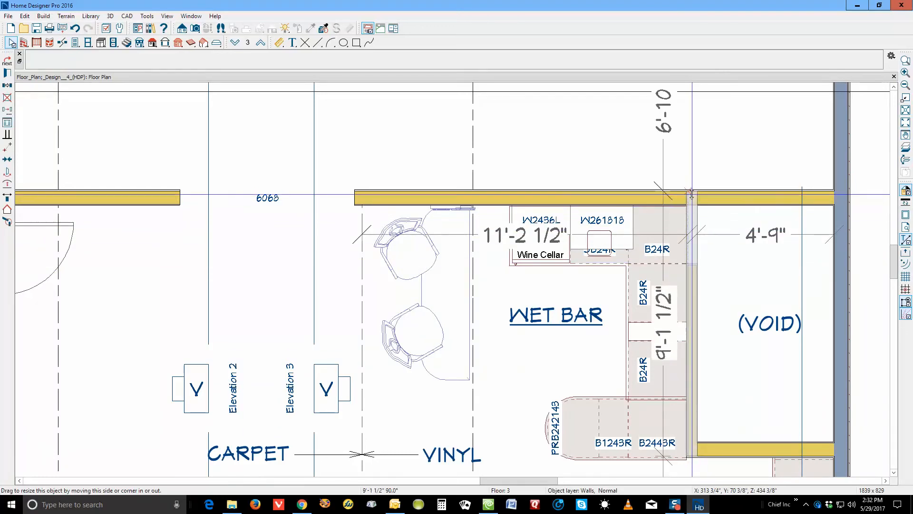
pyautogui.scroll(-5, 760, 269)
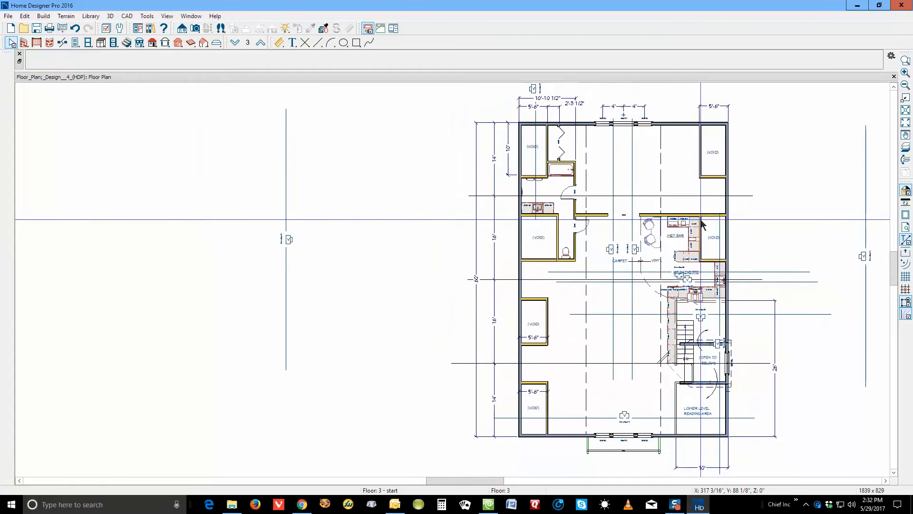
pyautogui.scroll(2, 701, 221)
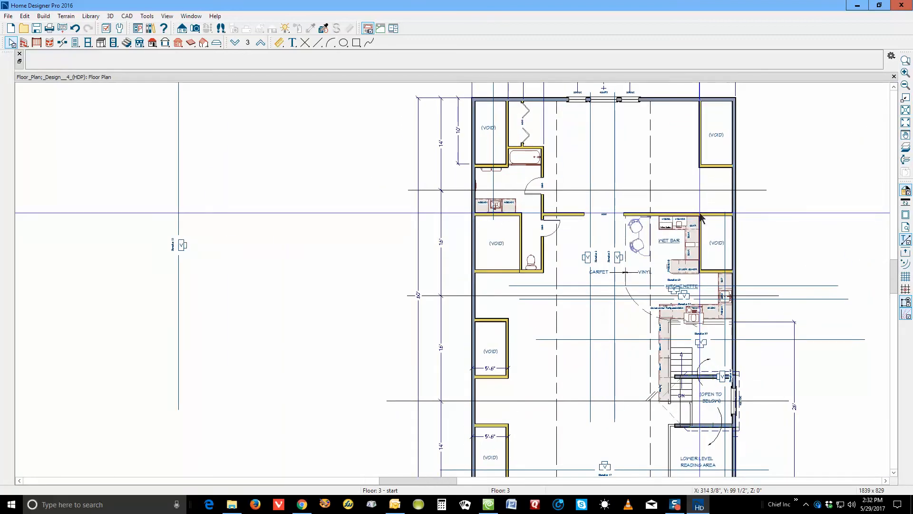
pyautogui.scroll(-1, 701, 219)
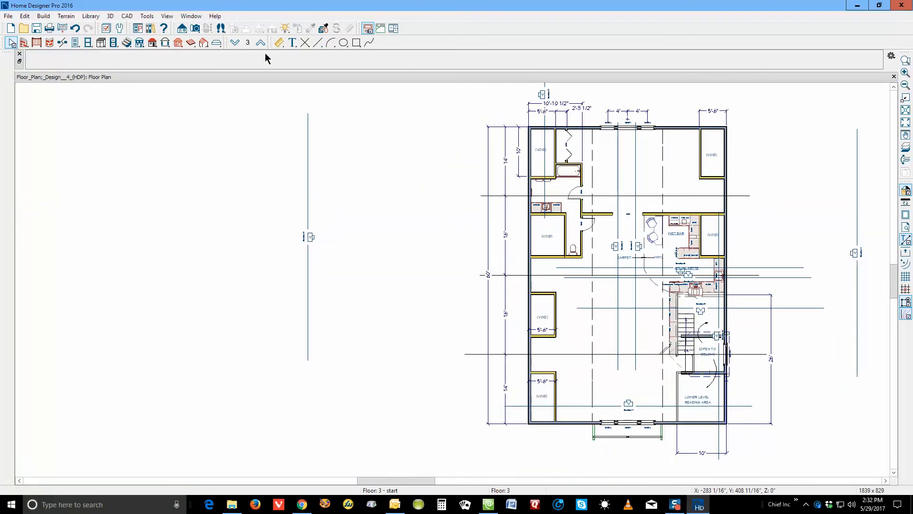
# Go down to floor 1, create a Perspective Full Overview of the house and orbit to the three dormers on its side.
pyautogui.click(235, 43)
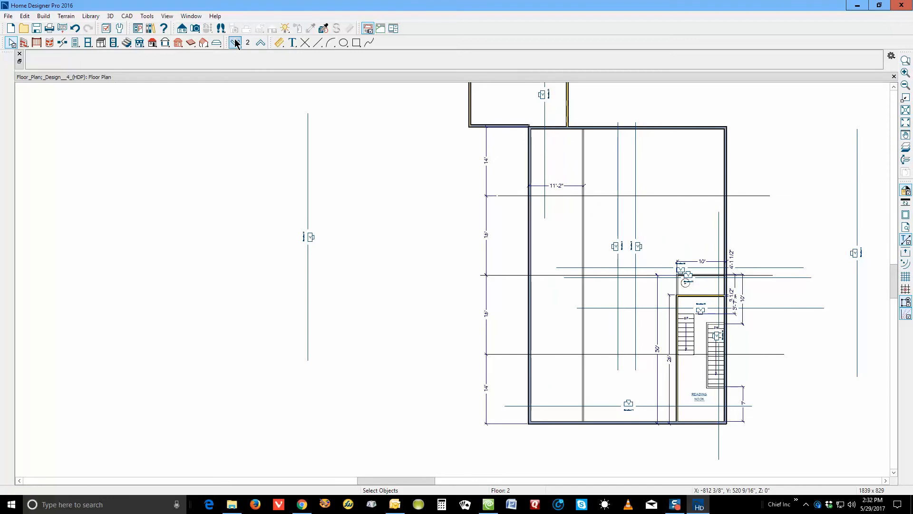
pyautogui.click(236, 43)
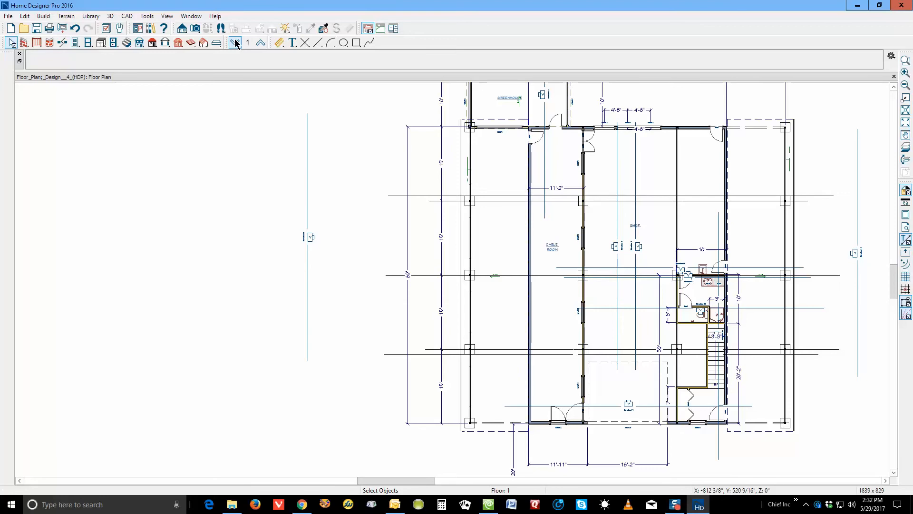
pyautogui.click(194, 30)
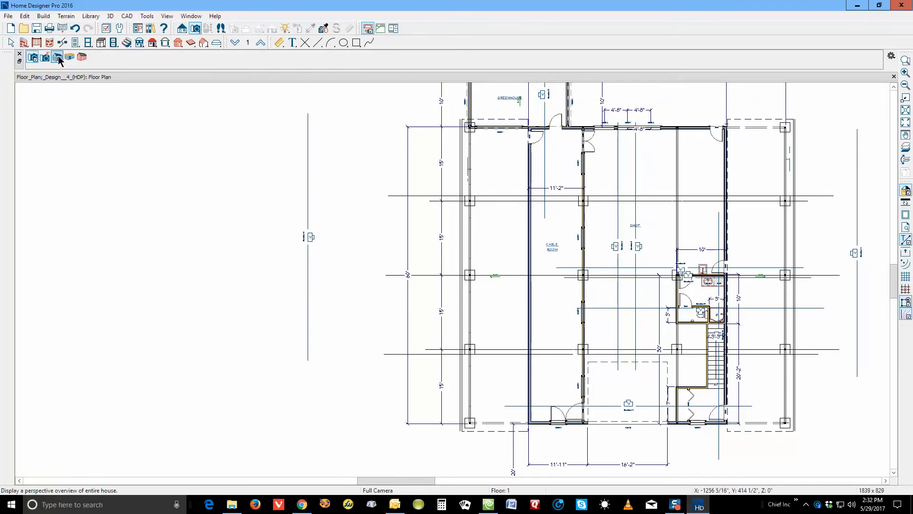
pyautogui.click(58, 57)
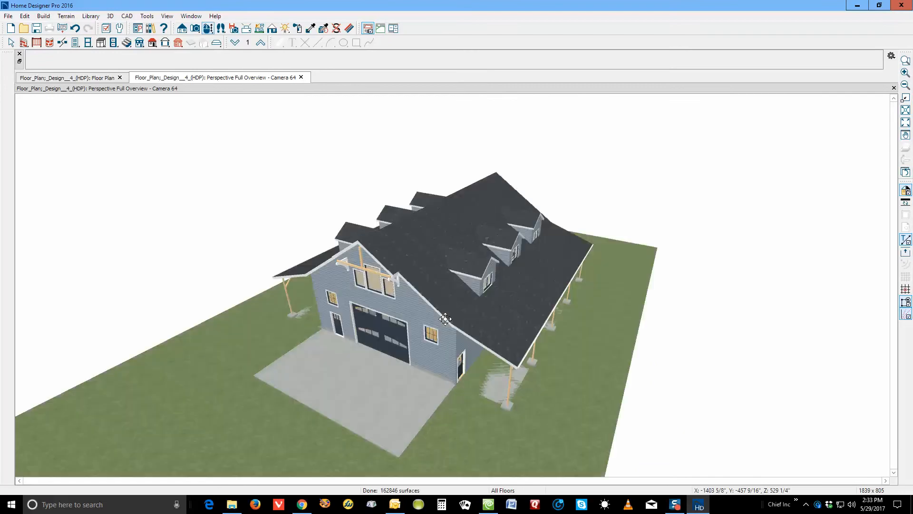
pyautogui.moveTo(448, 320); pyautogui.dragTo(614, 291)
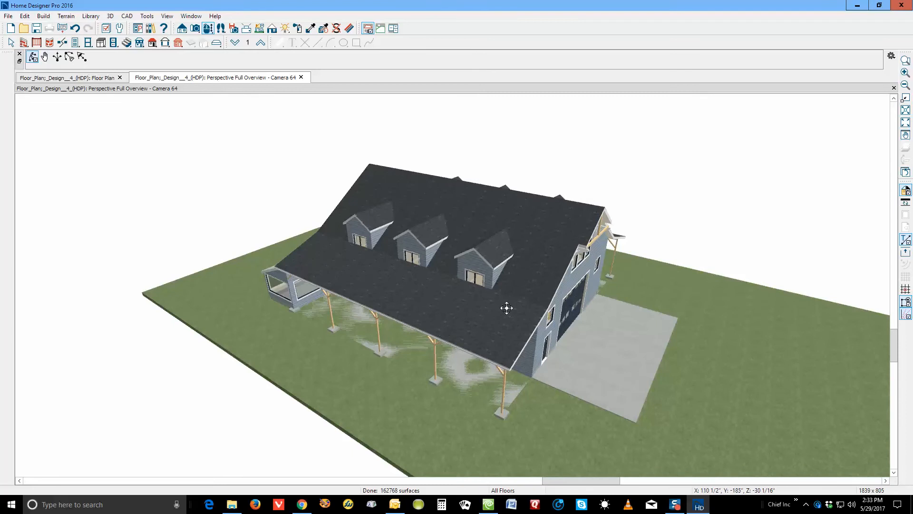
# Raise the windows of the three dormers on this side together so their lower trim clears the roof surface.
pyautogui.scroll(5, 471, 280)
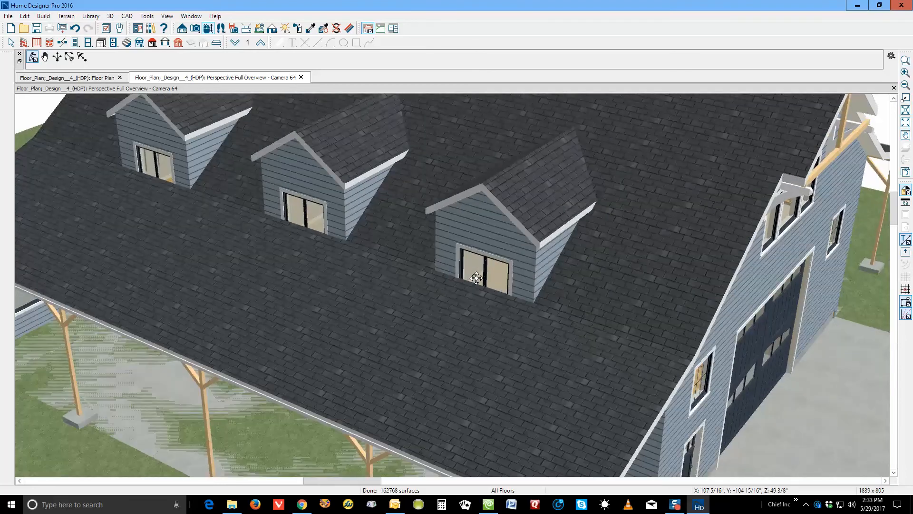
pyautogui.press('Escape')
pyautogui.click(487, 272)
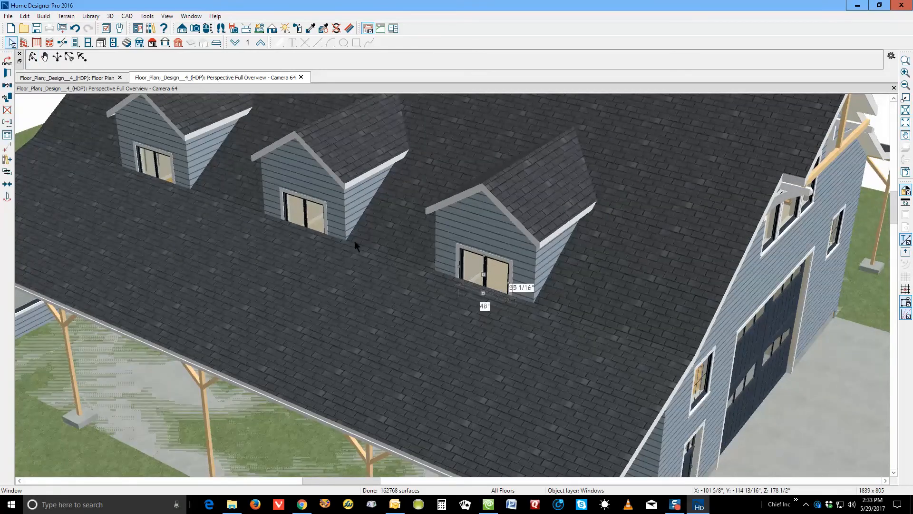
pyautogui.keyDown('shift'); pyautogui.click(319, 213); pyautogui.keyUp('shift')
pyautogui.keyDown('shift'); pyautogui.click(164, 160); pyautogui.keyUp('shift')
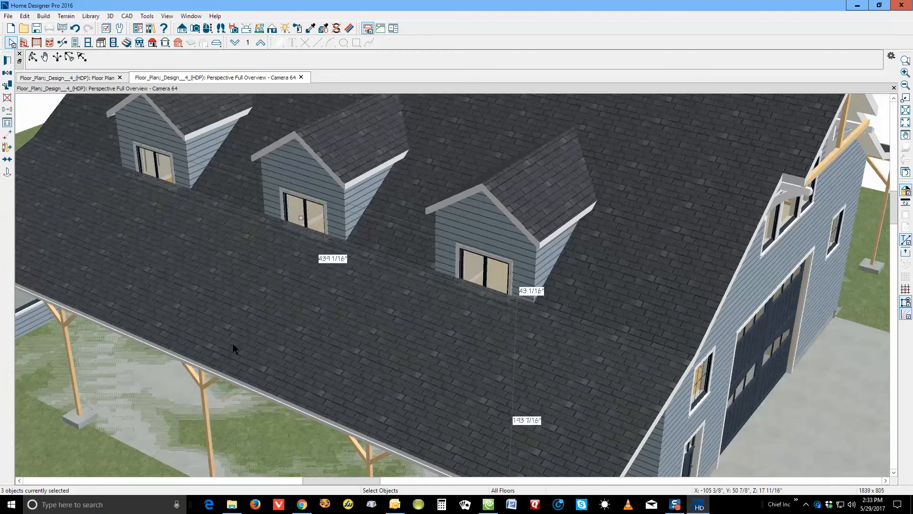
pyautogui.press('Up')
pyautogui.press('Up')
pyautogui.press('Up')
pyautogui.press('Up')
pyautogui.press('Up')
pyautogui.press('Up')
pyautogui.press('Up')
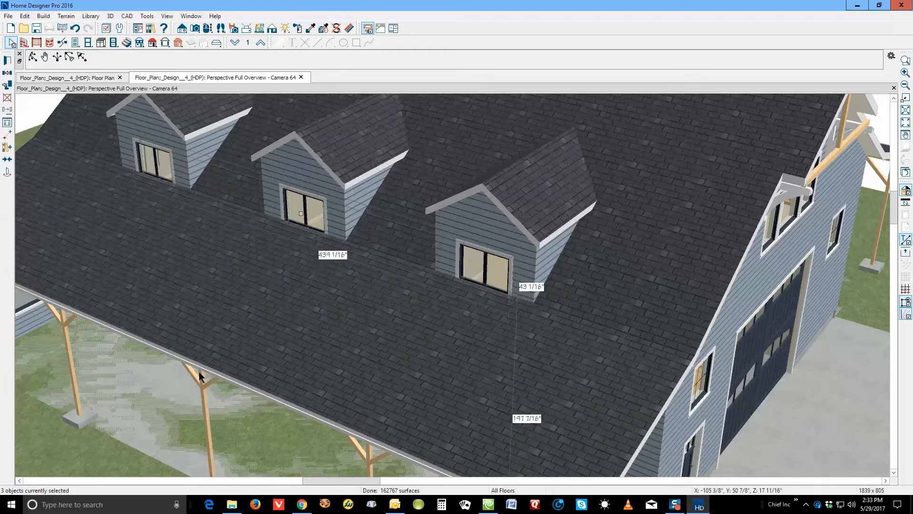
pyautogui.press('Up')
pyautogui.press('Up')
pyautogui.press('Up')
pyautogui.press('Up')
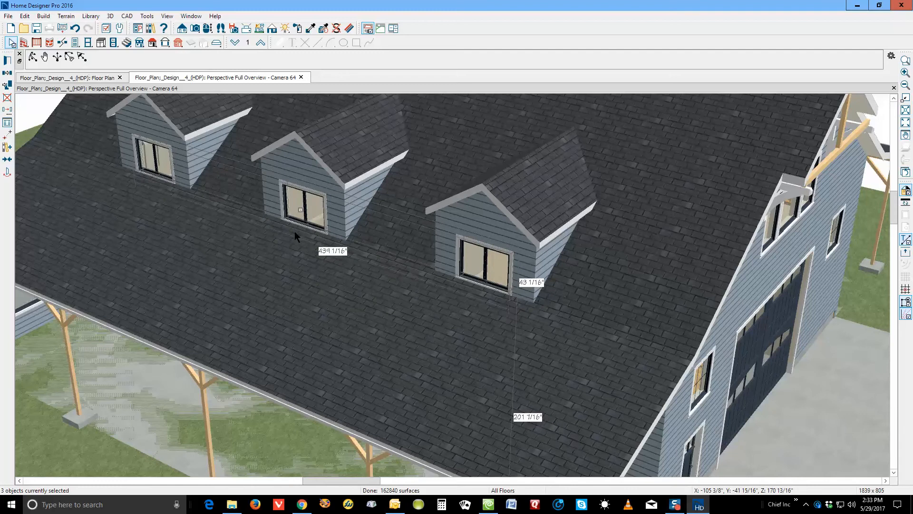
pyautogui.press('Escape')
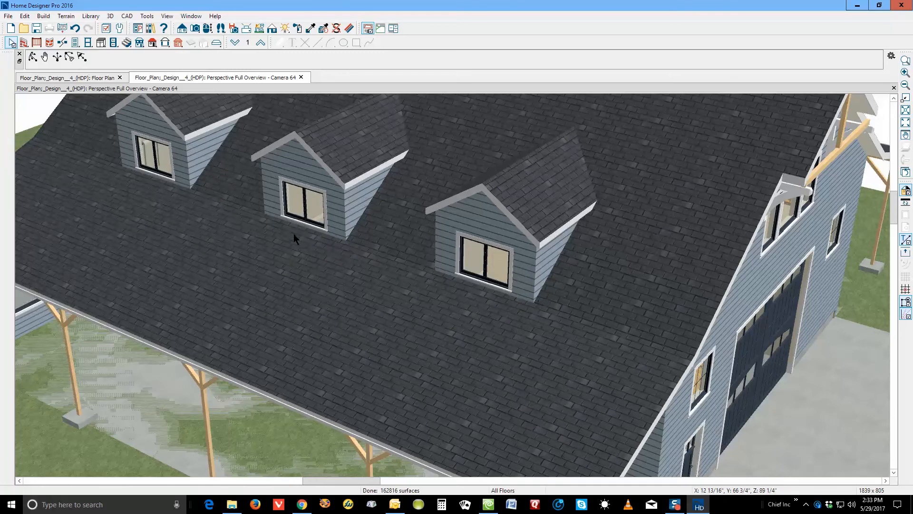
# On the opposite side of the house, examine the dormer windows and review the end dormer window's size and floor heights in its specification.
pyautogui.scroll(-3, 269, 203)
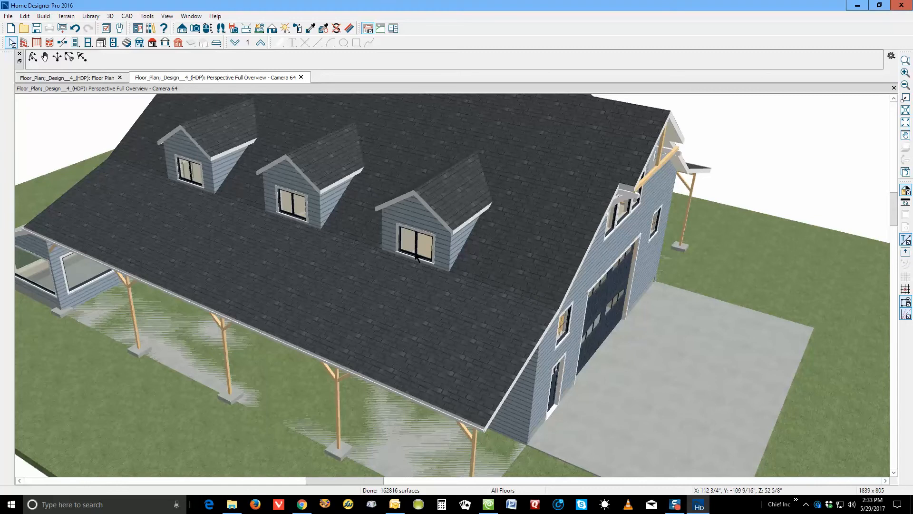
pyautogui.scroll(-2, 417, 256)
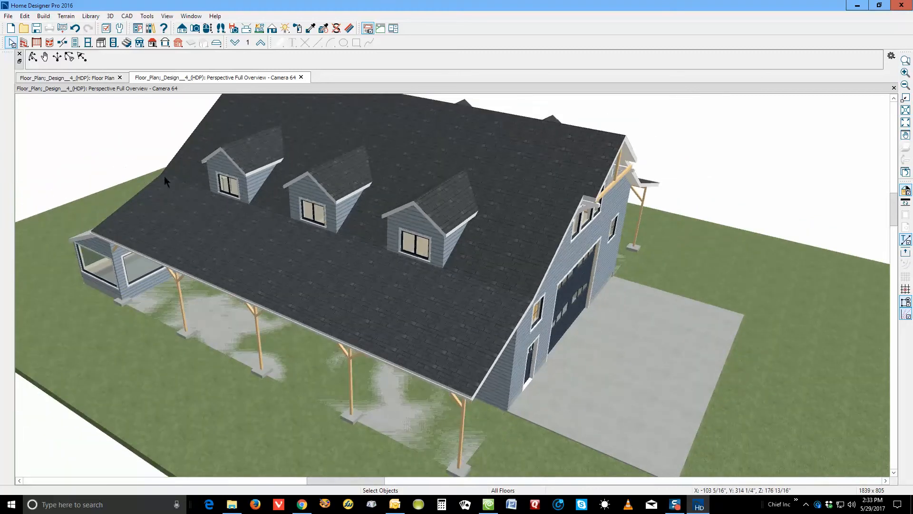
pyautogui.click(32, 57)
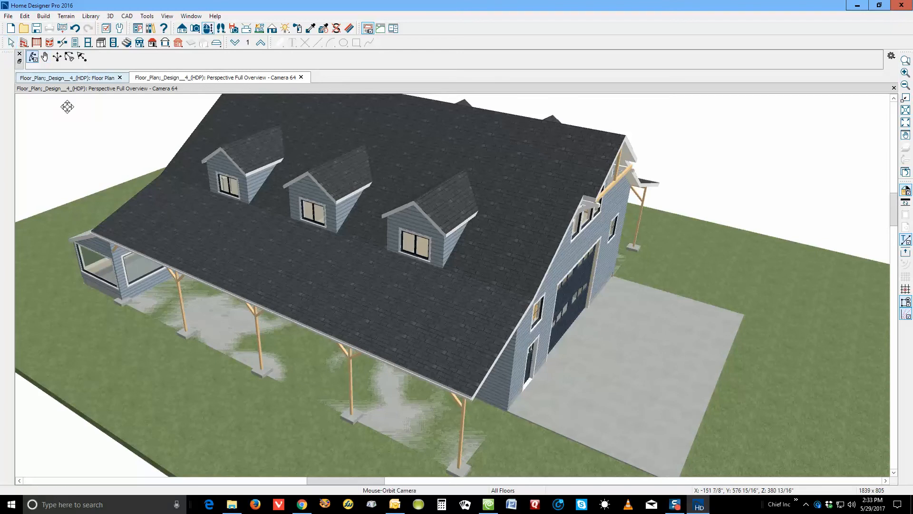
pyautogui.moveTo(647, 285)
pyautogui.mouseDown()
pyautogui.moveTo(582, 304)
pyautogui.moveTo(440, 302)
pyautogui.moveTo(384, 286)
pyautogui.moveTo(375, 255)
pyautogui.moveTo(385, 211)
pyautogui.mouseUp()
pyautogui.press('space')
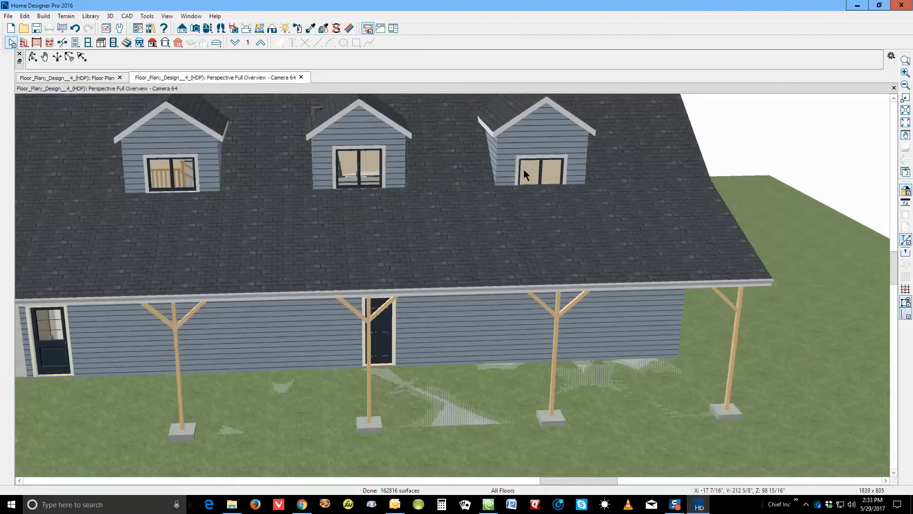
pyautogui.click(372, 158)
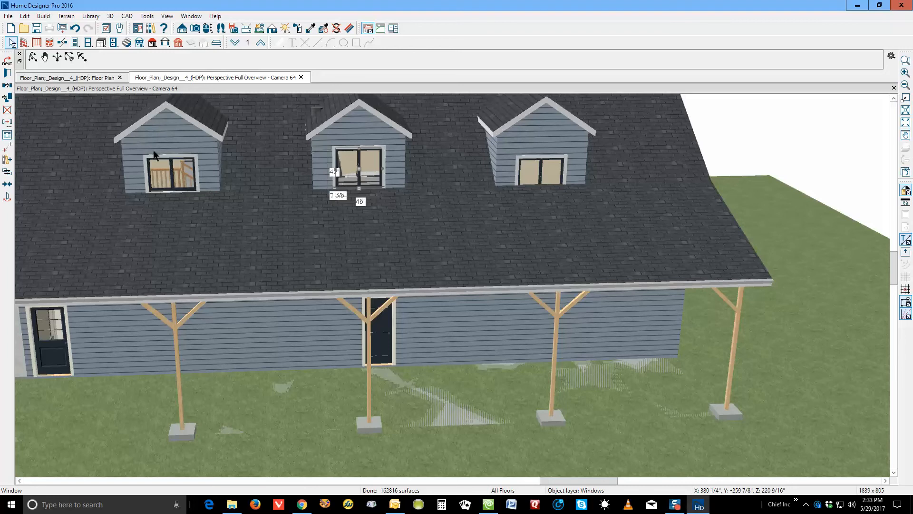
pyautogui.doubleClick(195, 170)
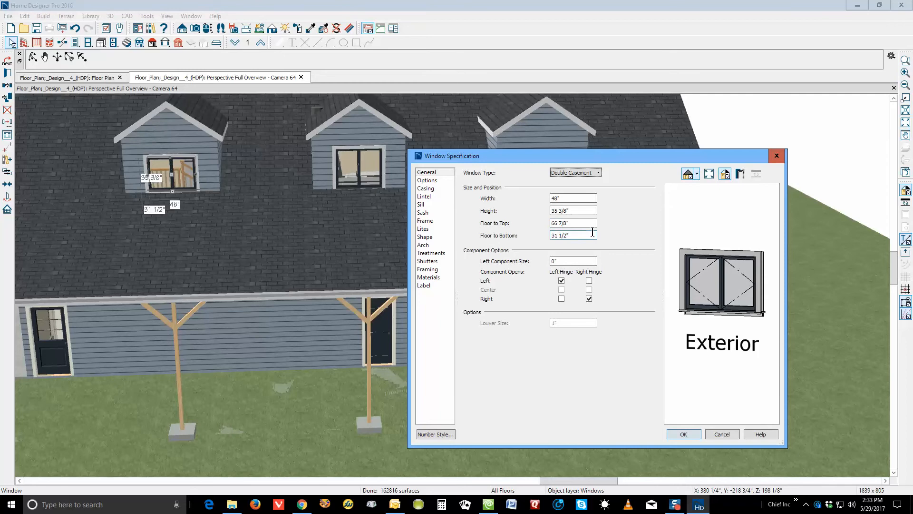
pyautogui.click(575, 226)
pyautogui.click(682, 434)
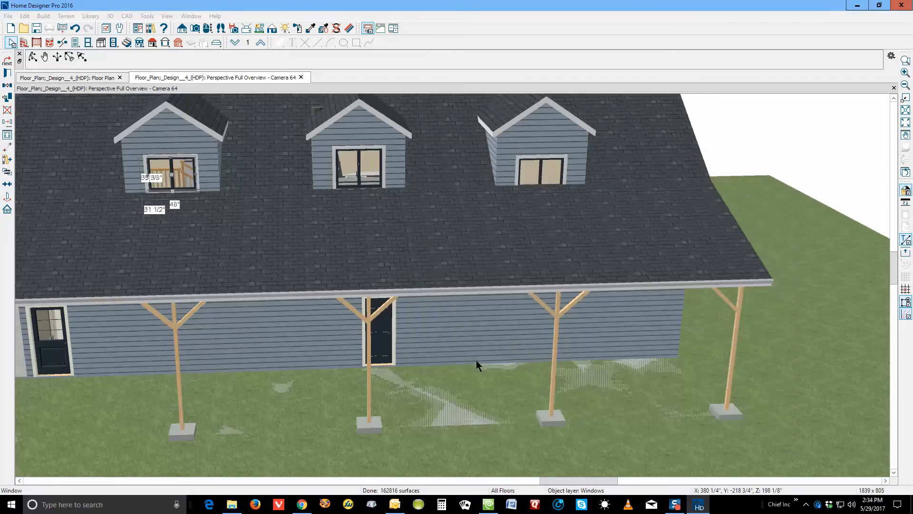
# Set the middle dormer window's floor-to-top height to 80 inches in its specification.
pyautogui.click(345, 167)
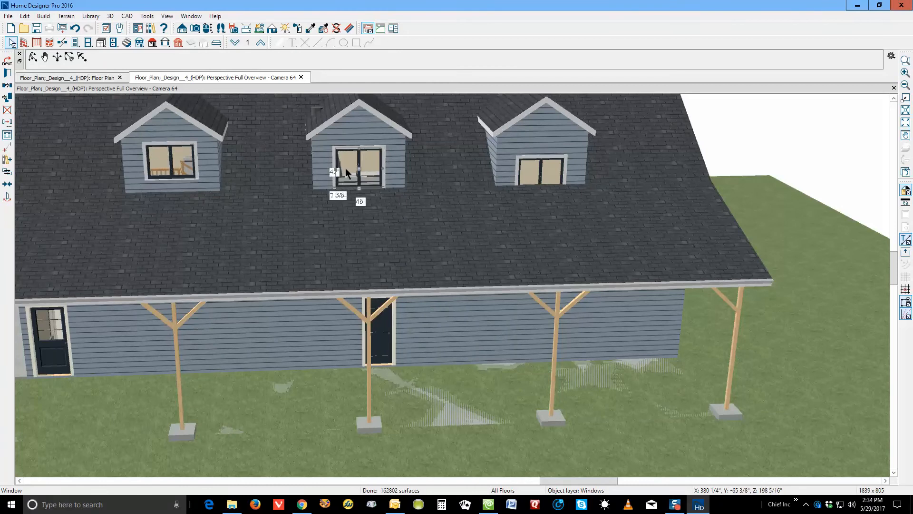
pyautogui.doubleClick(346, 167)
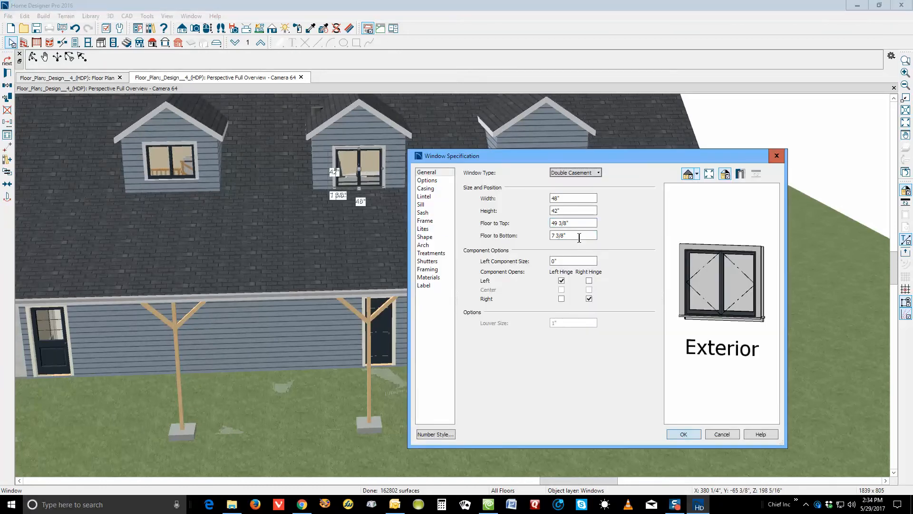
pyautogui.click(566, 222)
pyautogui.write('80')
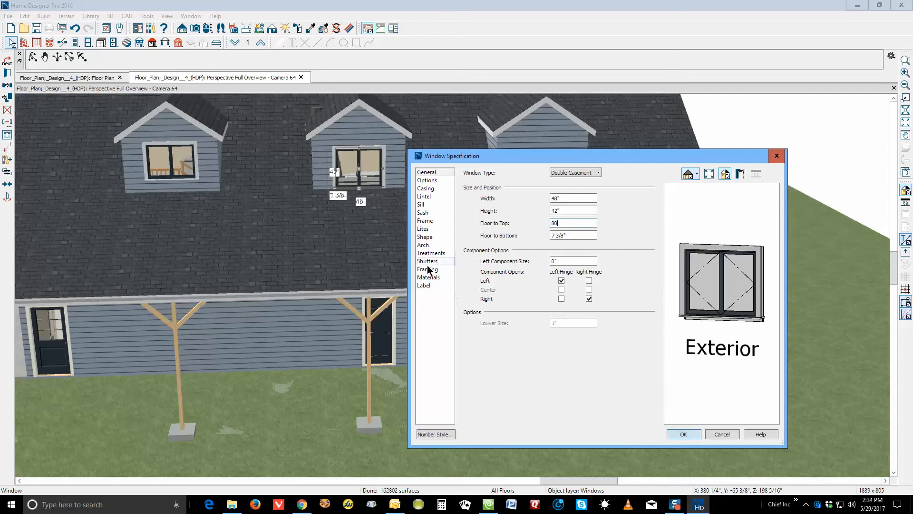
pyautogui.click(690, 436)
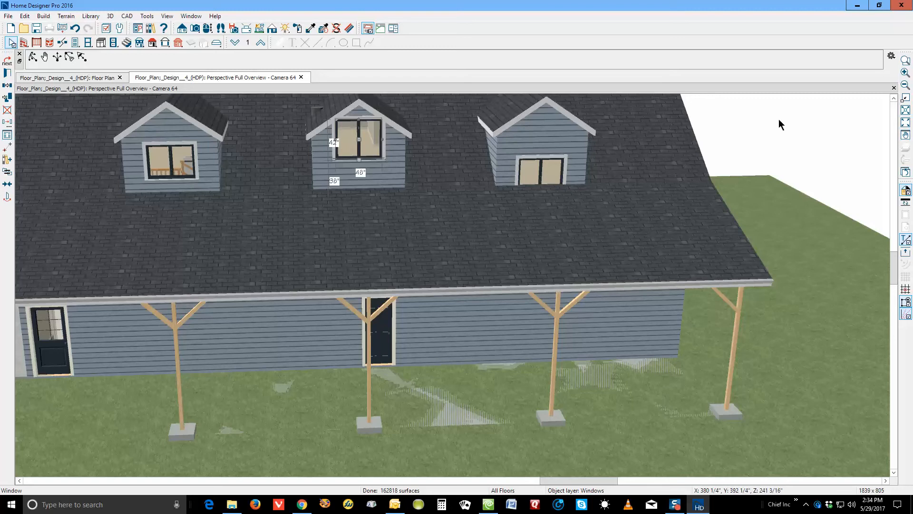
# Close the 3D overview and open the elevation view from the camera left of the floor plan, framed on the house.
pyautogui.click(894, 88)
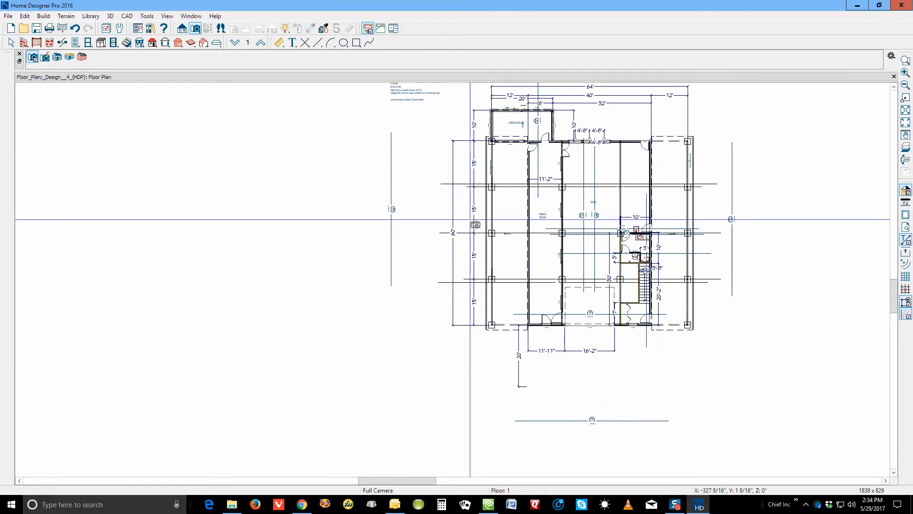
pyautogui.press('space')
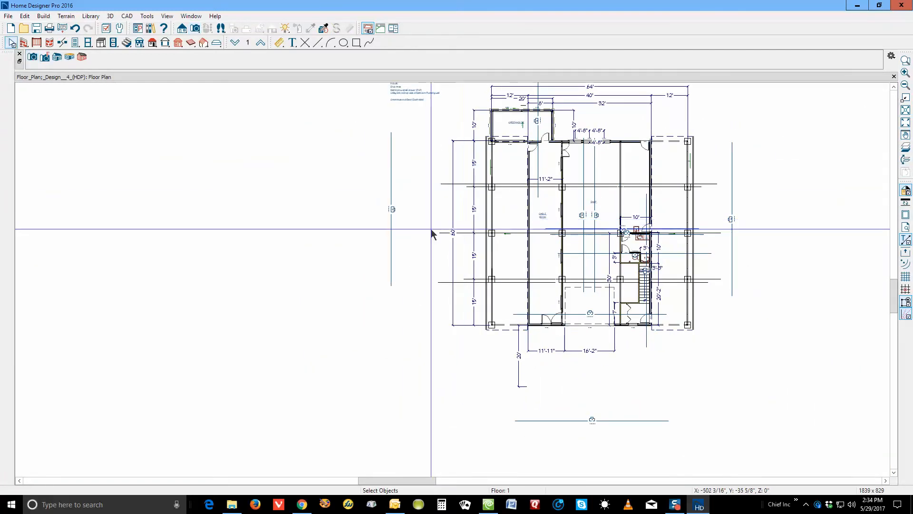
pyautogui.doubleClick(394, 208)
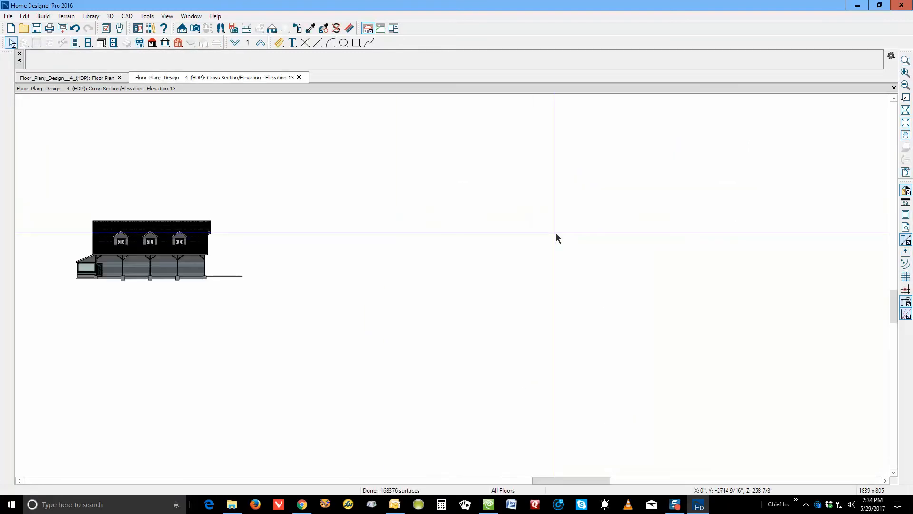
pyautogui.click(906, 59)
pyautogui.moveTo(70, 206); pyautogui.dragTo(226, 288)
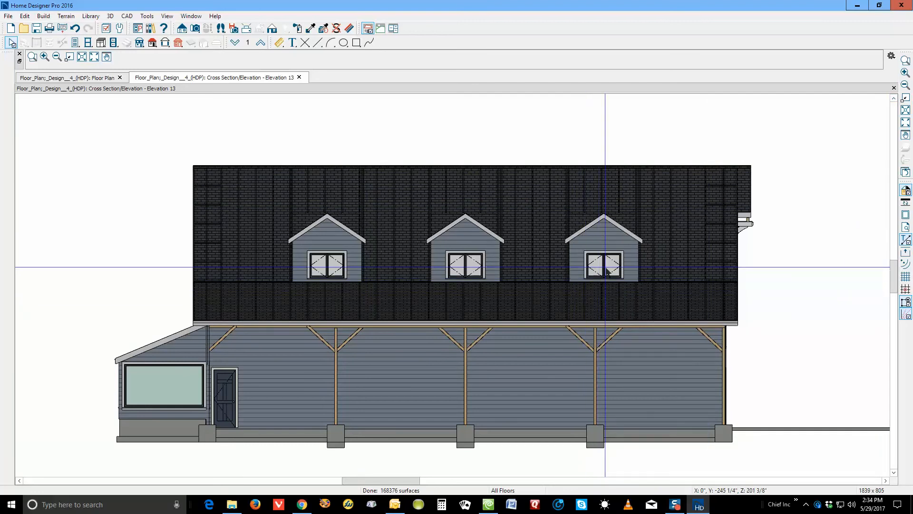
# Select all three dormer windows in this elevation and set their floor-to-top height to 80 inches together.
pyautogui.doubleClick(609, 265)
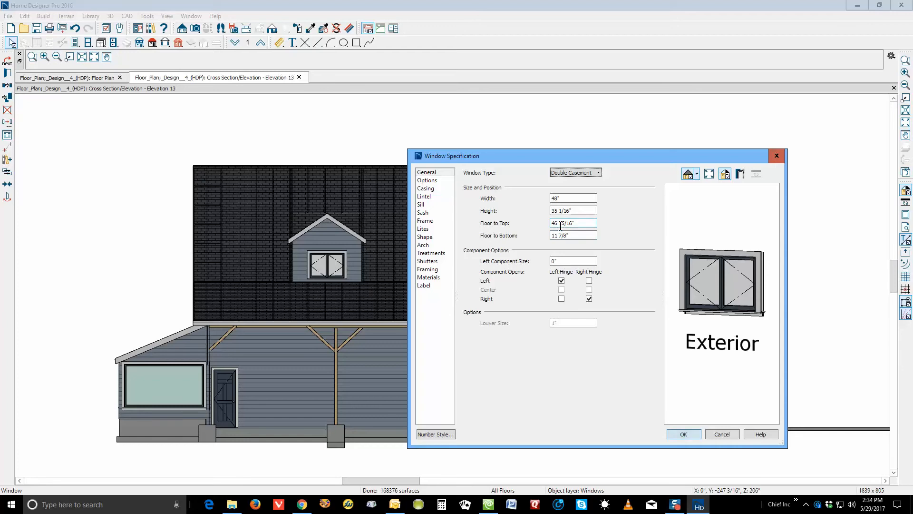
pyautogui.click(725, 435)
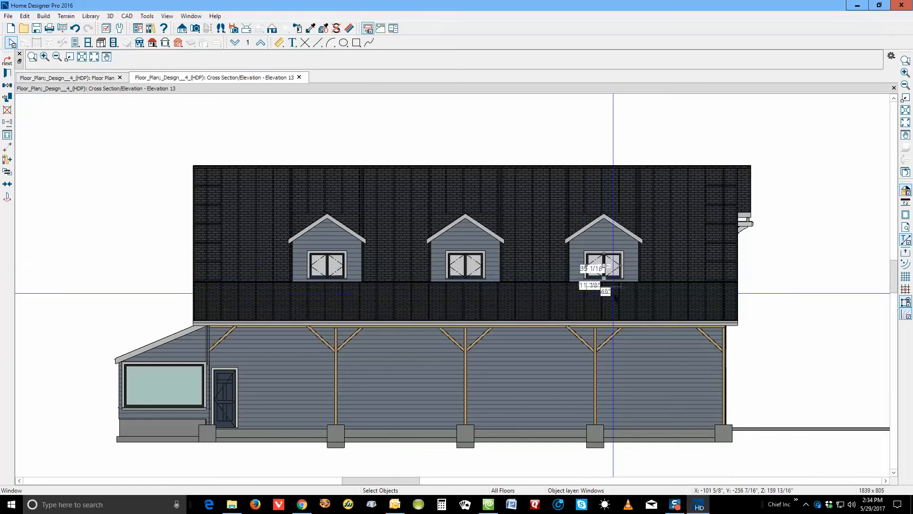
pyautogui.keyDown('shift'); pyautogui.click(469, 270); pyautogui.keyUp('shift')
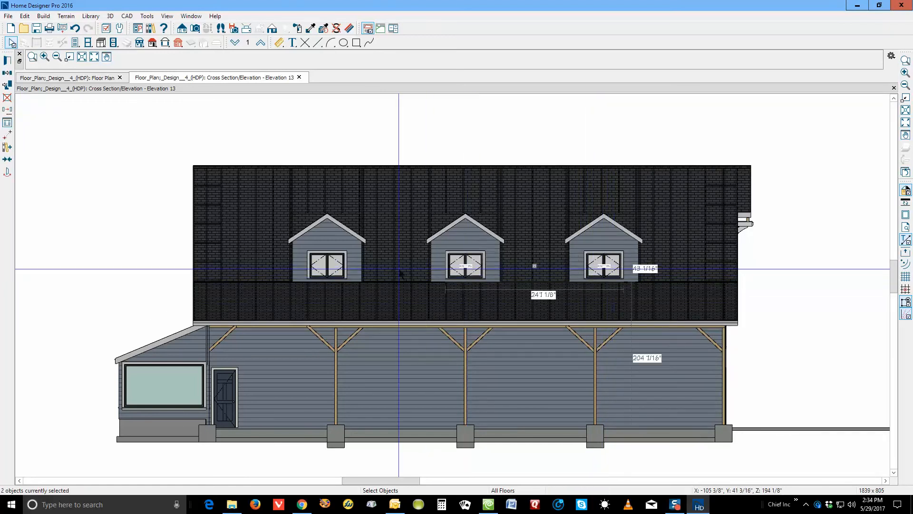
pyautogui.keyDown('shift'); pyautogui.click(336, 269); pyautogui.keyUp('shift')
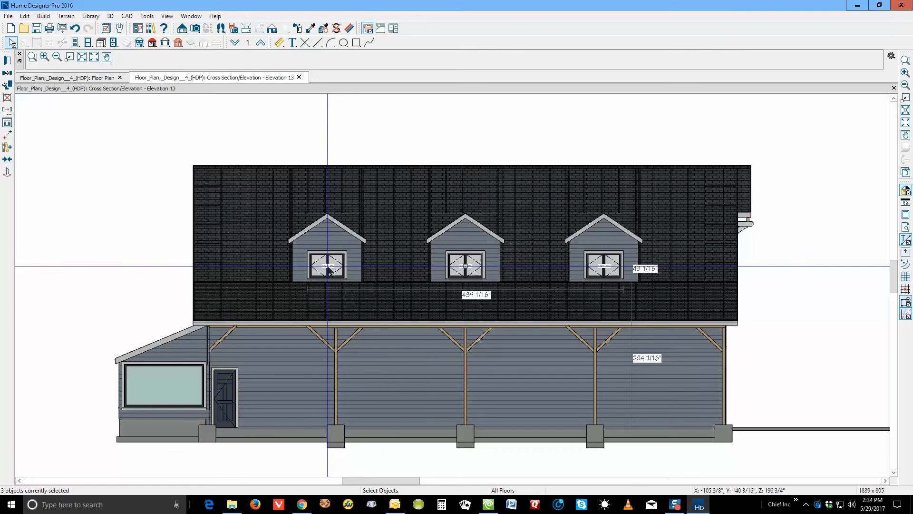
pyautogui.click(7, 61)
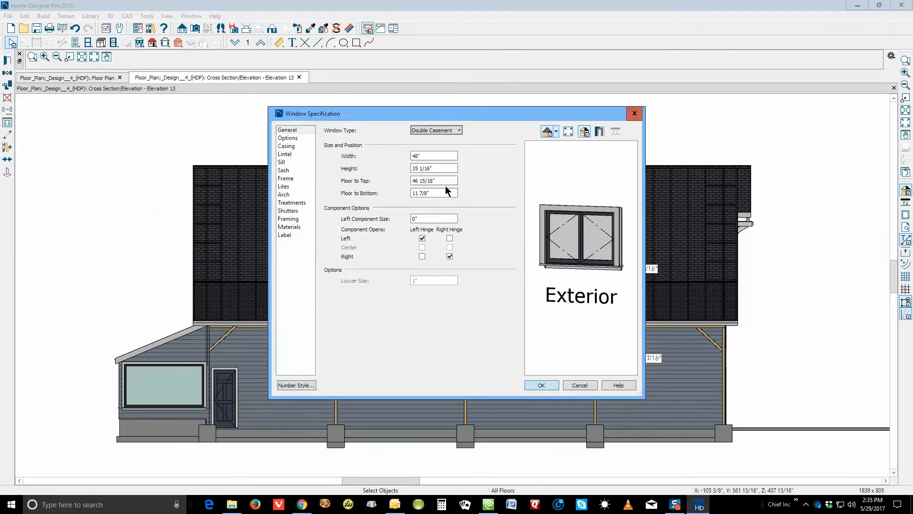
pyautogui.moveTo(447, 182); pyautogui.dragTo(412, 181)
pyautogui.click(554, 386)
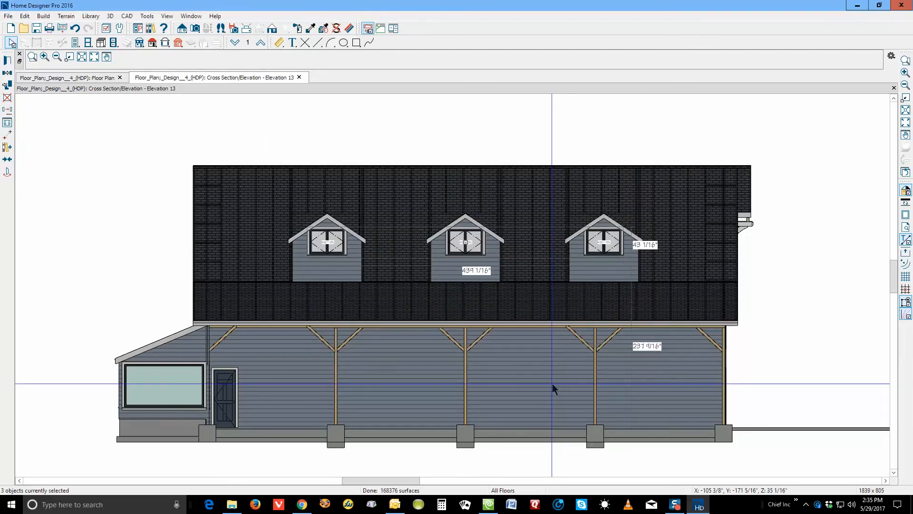
# Reduce the floor-to-top height of the three selected dormer windows so they sit lower beneath the dormer gables.
pyautogui.click(8, 60)
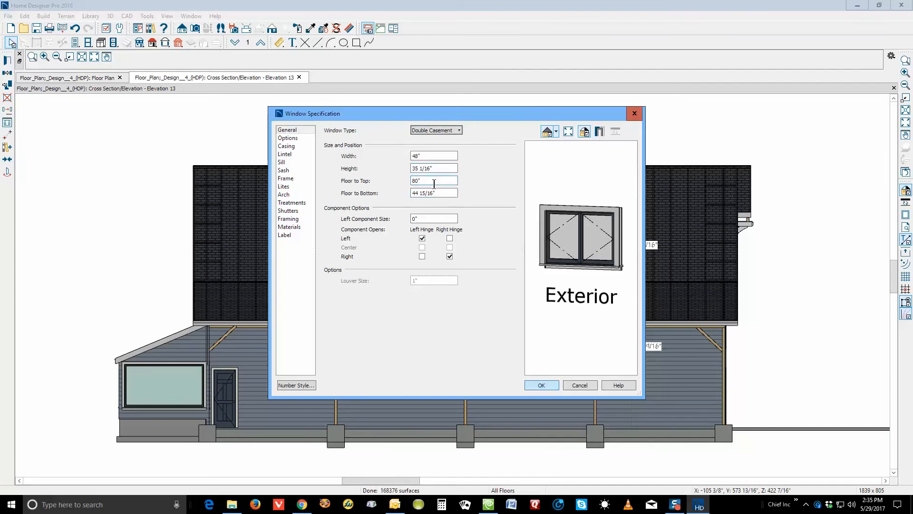
pyautogui.doubleClick(434, 183)
pyautogui.click(543, 385)
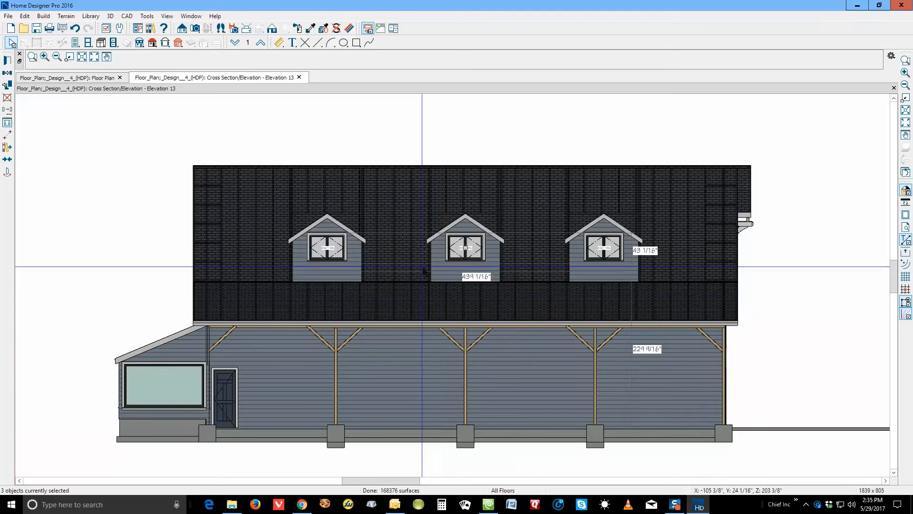
pyautogui.click(767, 229)
# Close this elevation and open the one from the camera right of the floor plan, framed on the house.
pyautogui.click(894, 89)
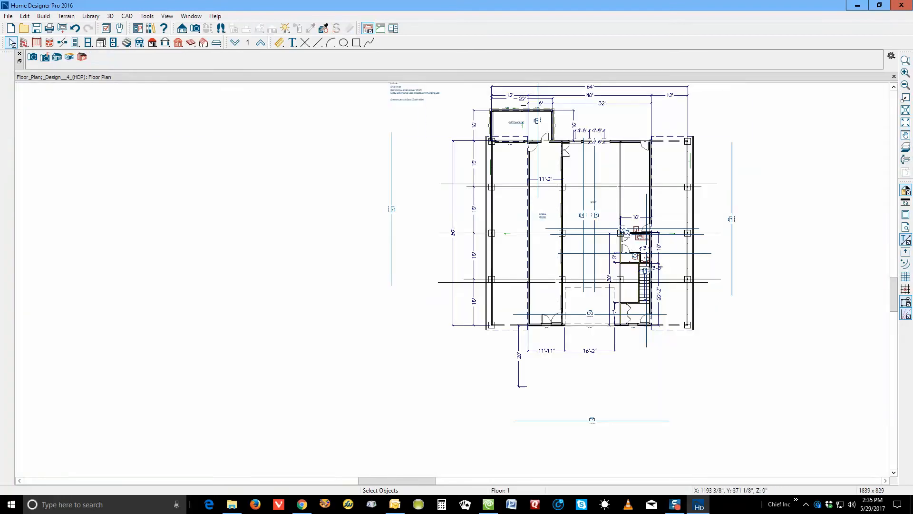
pyautogui.click(732, 220)
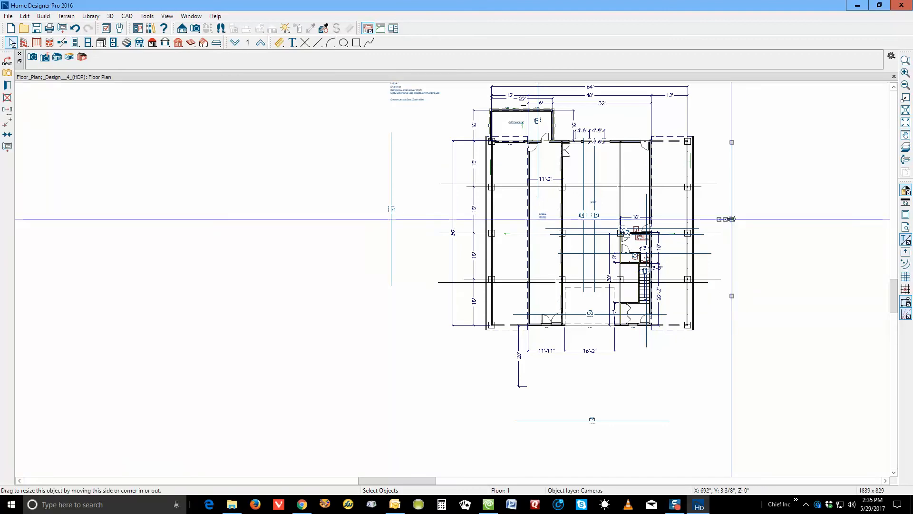
pyautogui.doubleClick(732, 219)
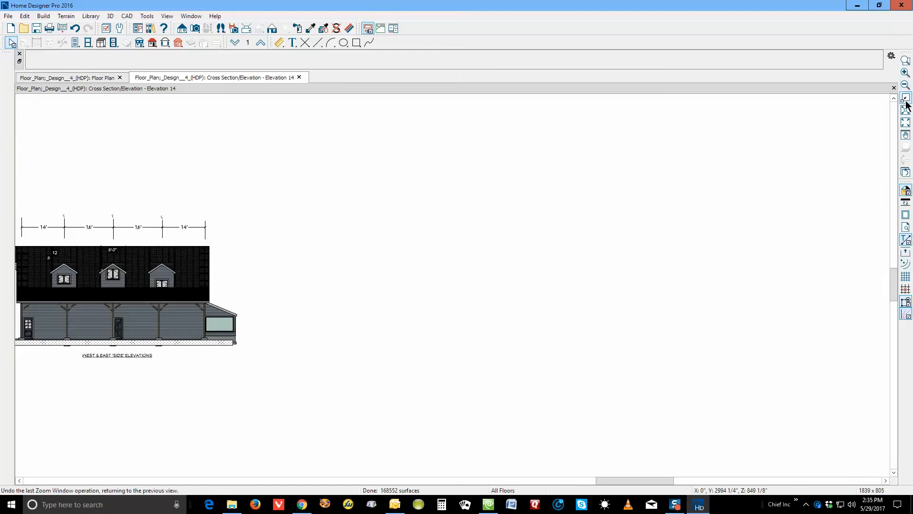
pyautogui.click(907, 120)
pyautogui.click(905, 62)
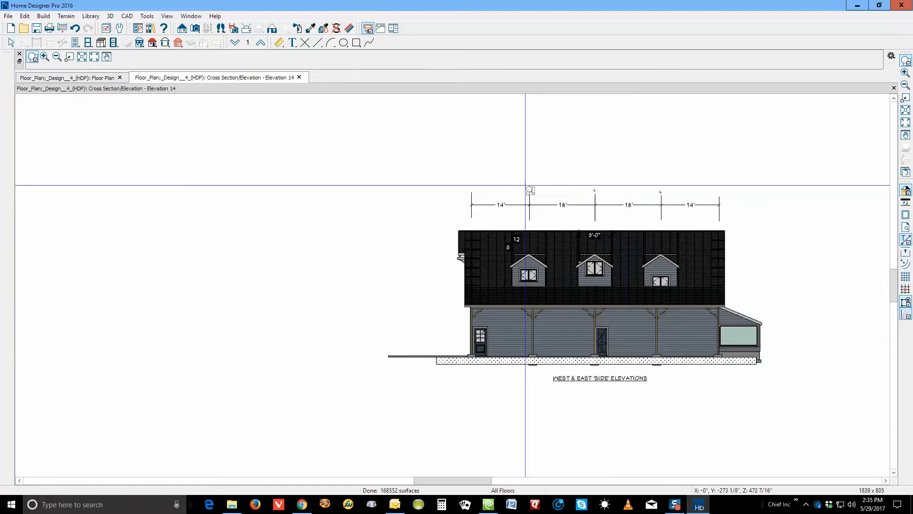
pyautogui.moveTo(450, 191); pyautogui.dragTo(748, 367)
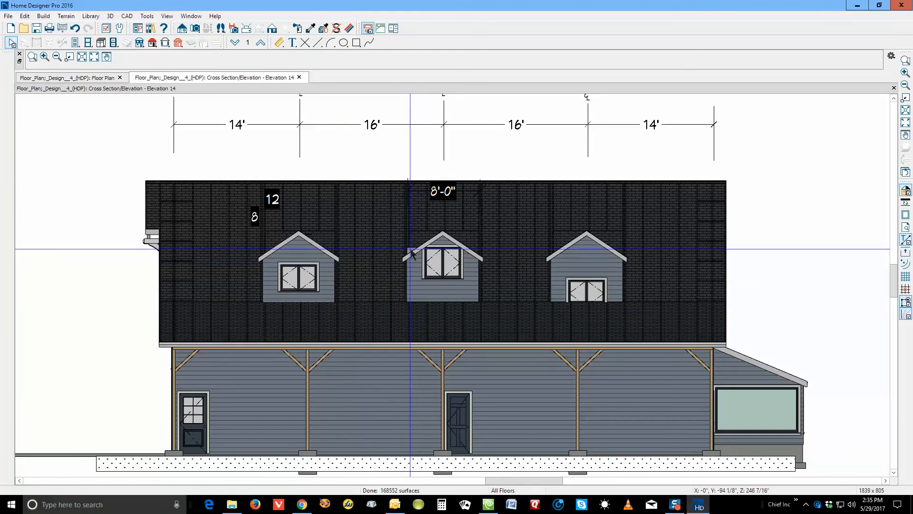
# Review the left dormer window's size and floor heights in its specification without changing them.
pyautogui.click(314, 281)
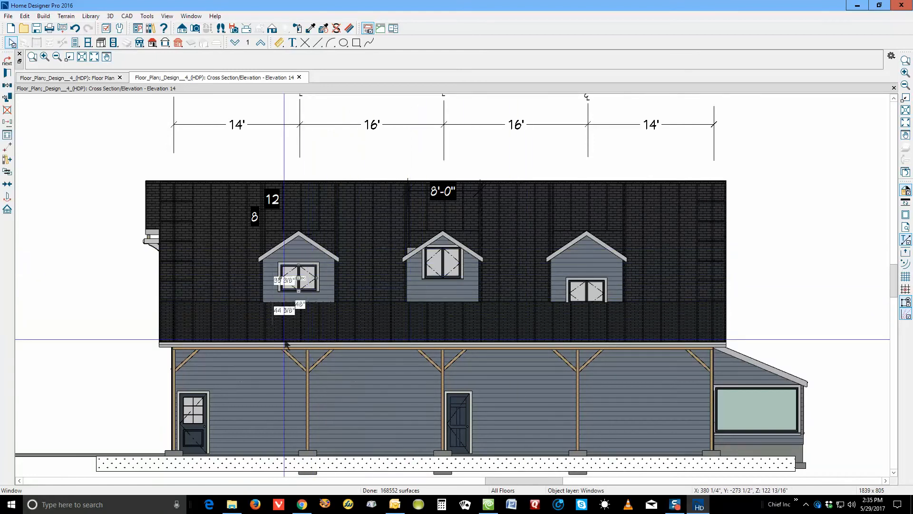
pyautogui.click(8, 74)
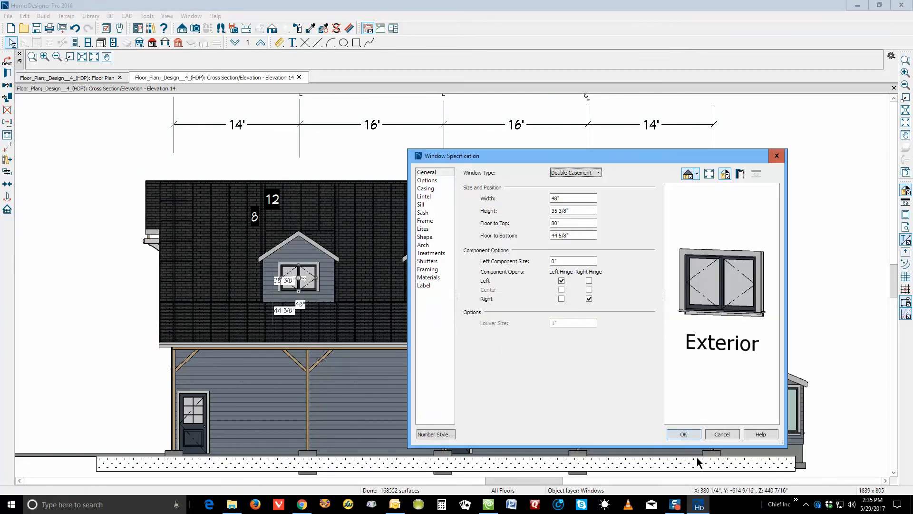
pyautogui.click(722, 434)
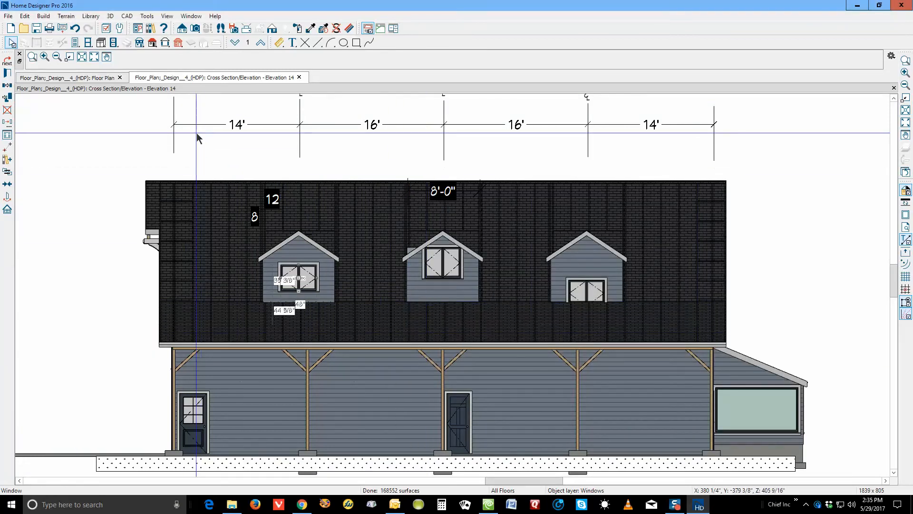
# Draw a horizontal reference line from the top of the left dormer's window across to beyond the right end of the roof.
pyautogui.click(317, 42)
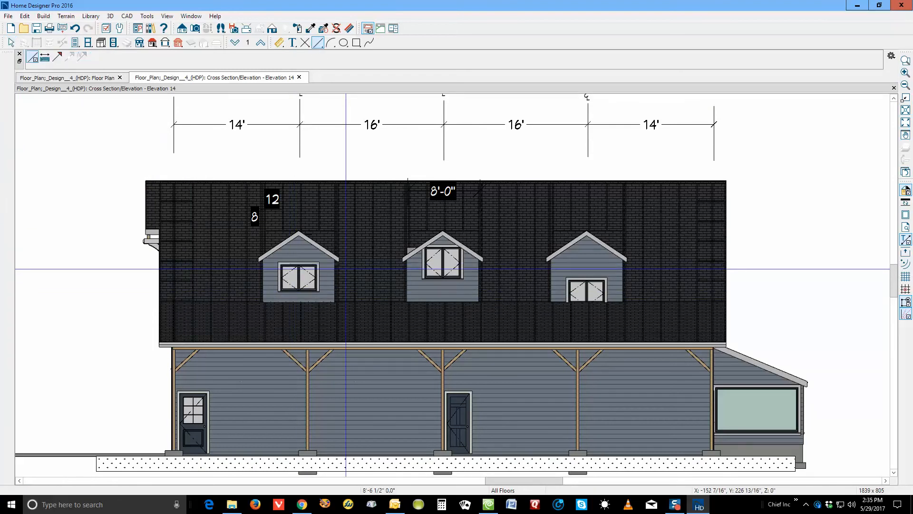
pyautogui.moveTo(289, 266); pyautogui.dragTo(789, 269)
pyautogui.press('space')
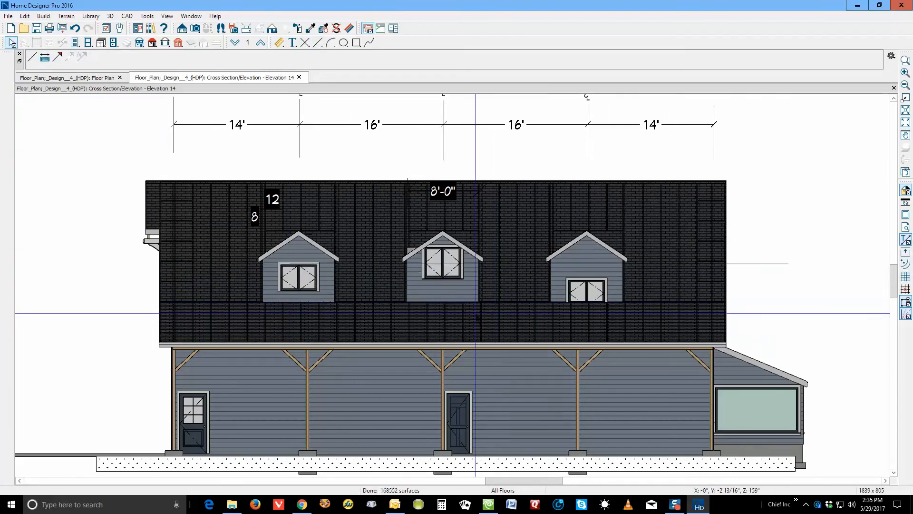
# Raise the right dormer's window in small increments until its top aligns with the horizontal reference line.
pyautogui.click(586, 291)
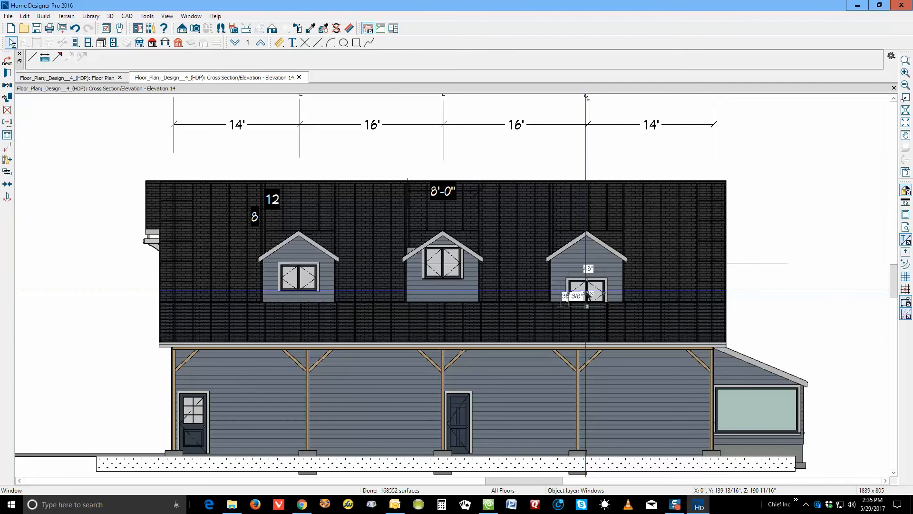
pyautogui.press('Up')
pyautogui.press('Up')
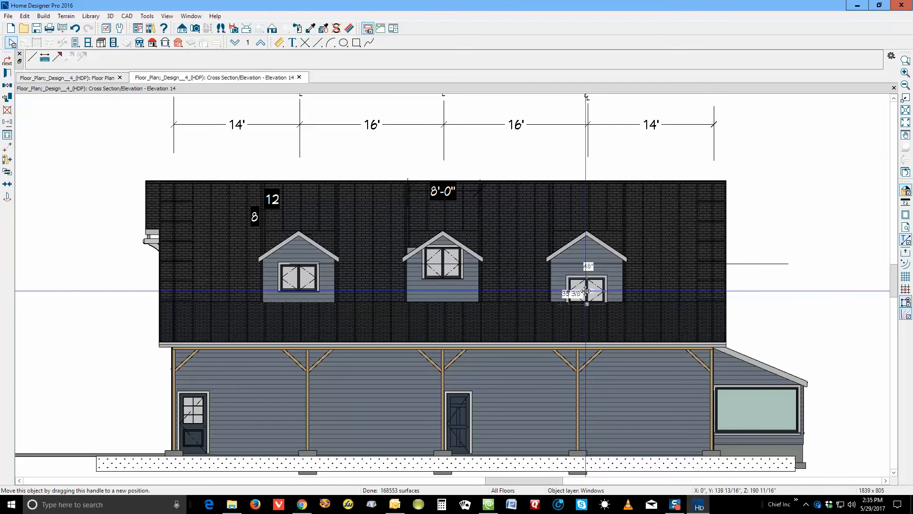
pyautogui.press('Up')
pyautogui.press('Up')
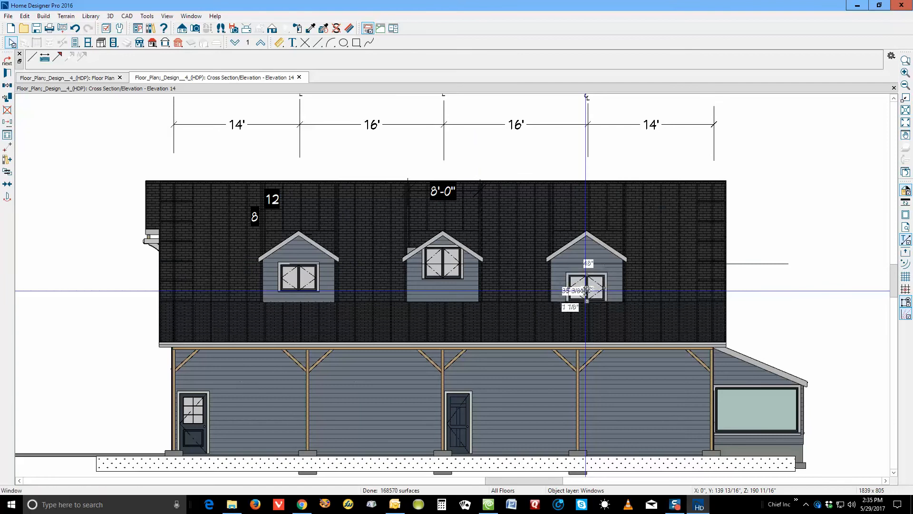
pyautogui.press('Up')
pyautogui.press('Up')
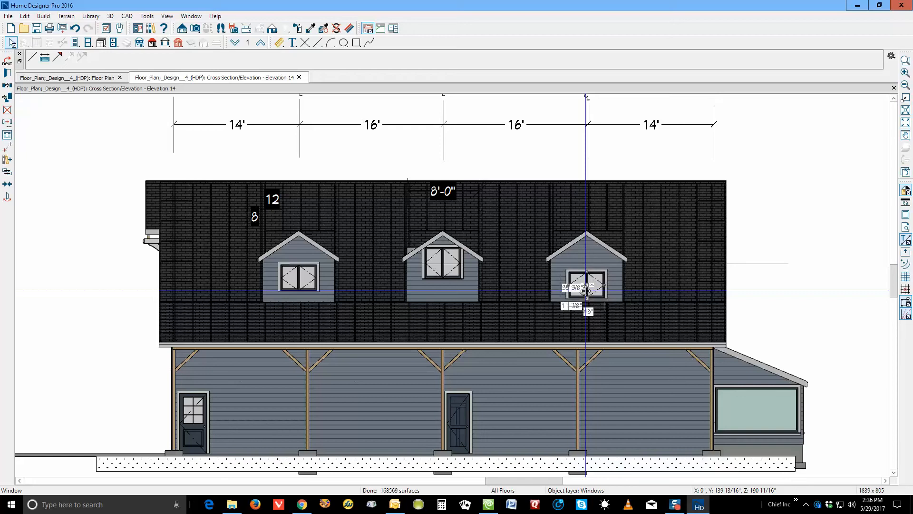
pyautogui.press('Up')
pyautogui.press('Up')
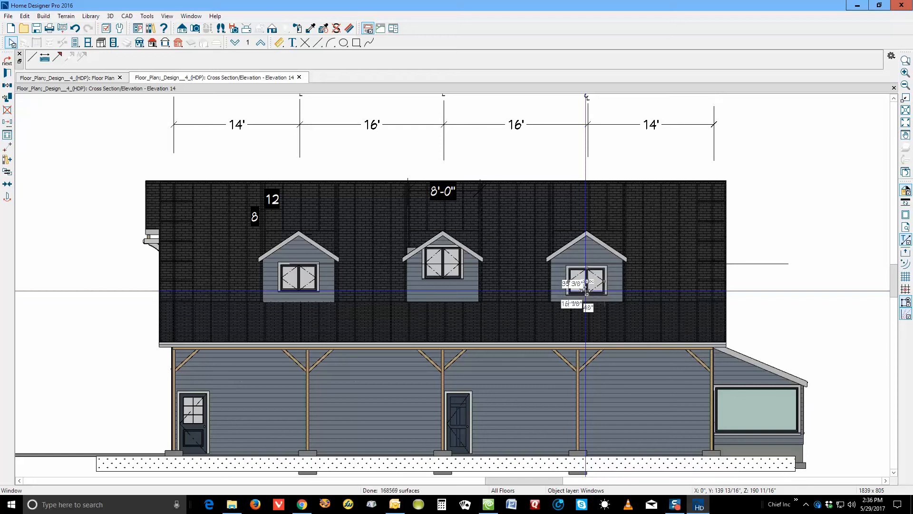
pyautogui.press('Up')
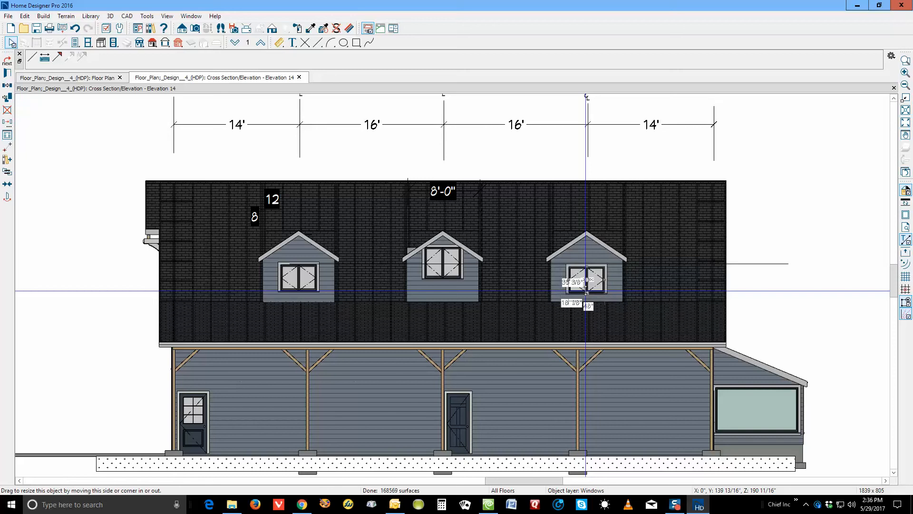
pyautogui.press('Up')
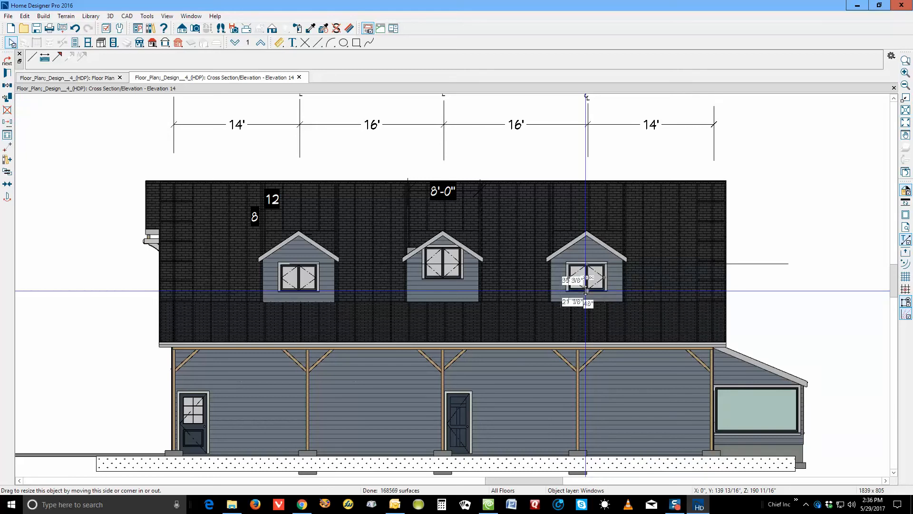
pyautogui.press('Escape')
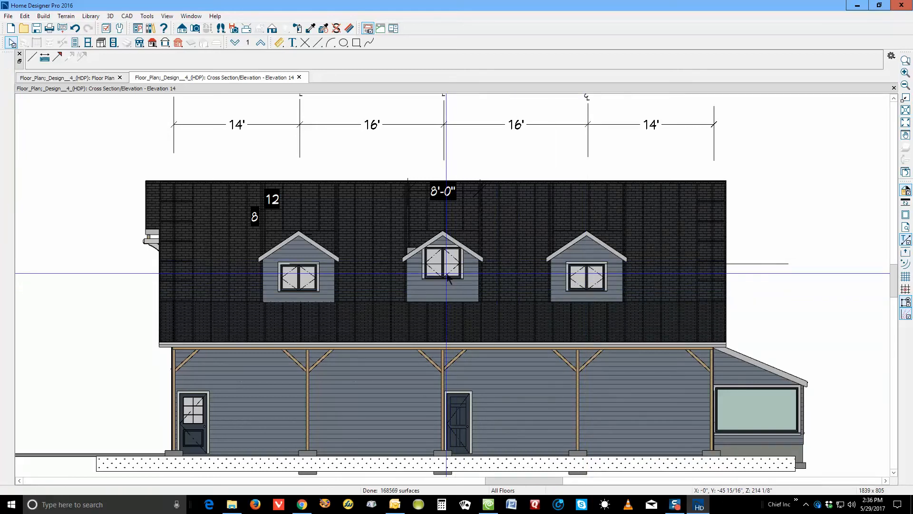
# Lower the middle dormer's window until its top aligns with the horizontal reference line, and delete that line.
pyautogui.click(448, 279)
pyautogui.press('Up')
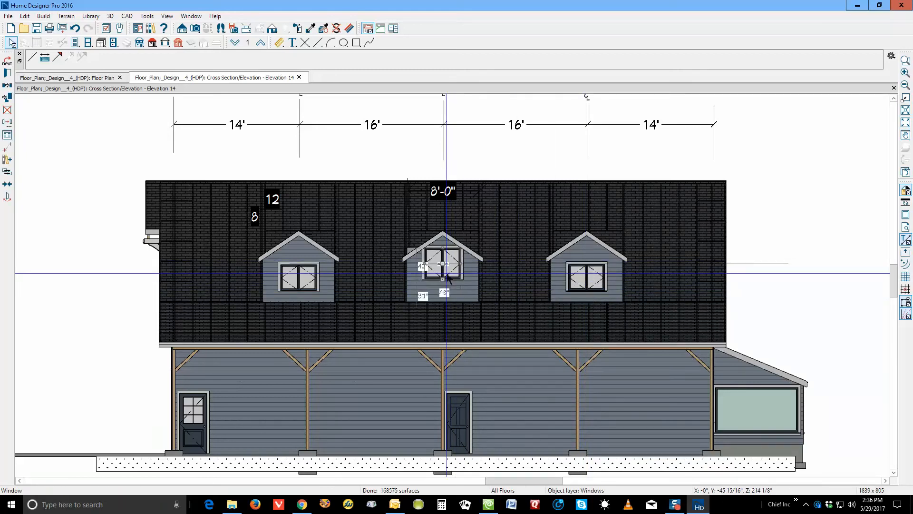
pyautogui.press('Down')
pyautogui.press('Down')
pyautogui.press('Down')
pyautogui.press('Down')
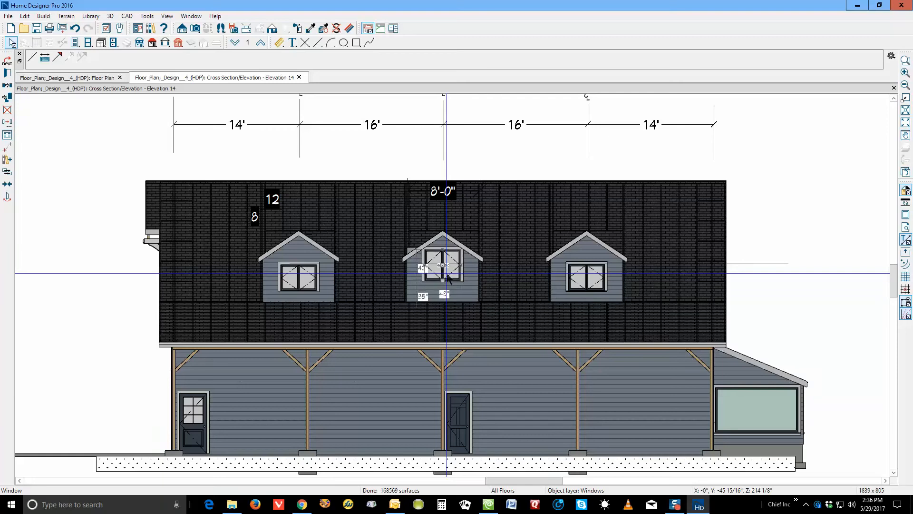
pyautogui.press('Down')
pyautogui.press('Down')
pyautogui.press('Down')
pyautogui.press('Down')
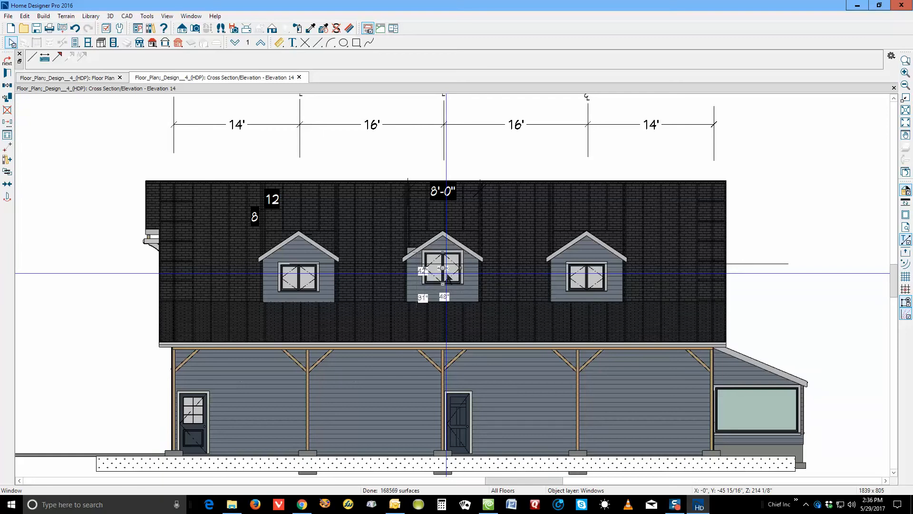
pyautogui.press('Down')
pyautogui.press('Down')
pyautogui.press('Down')
pyautogui.press('Down')
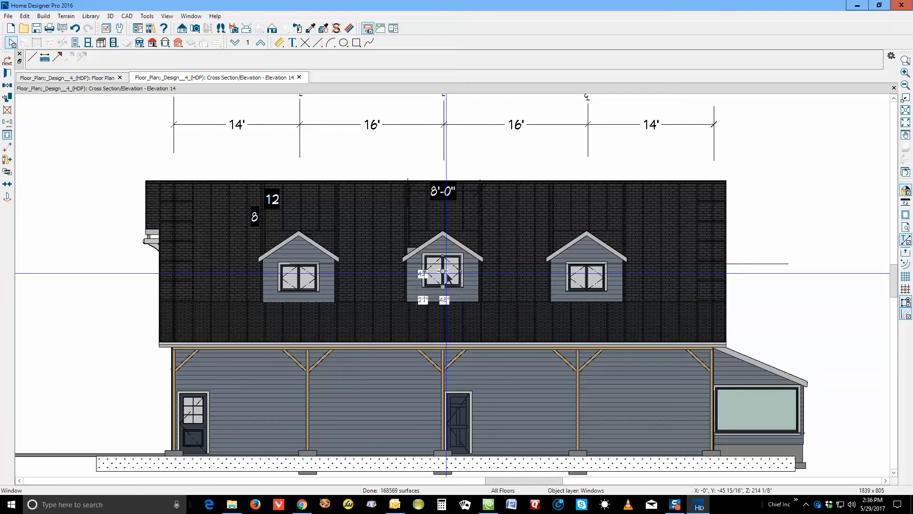
pyautogui.press('Down')
pyautogui.press('Down')
pyautogui.press('Down')
pyautogui.press('Down')
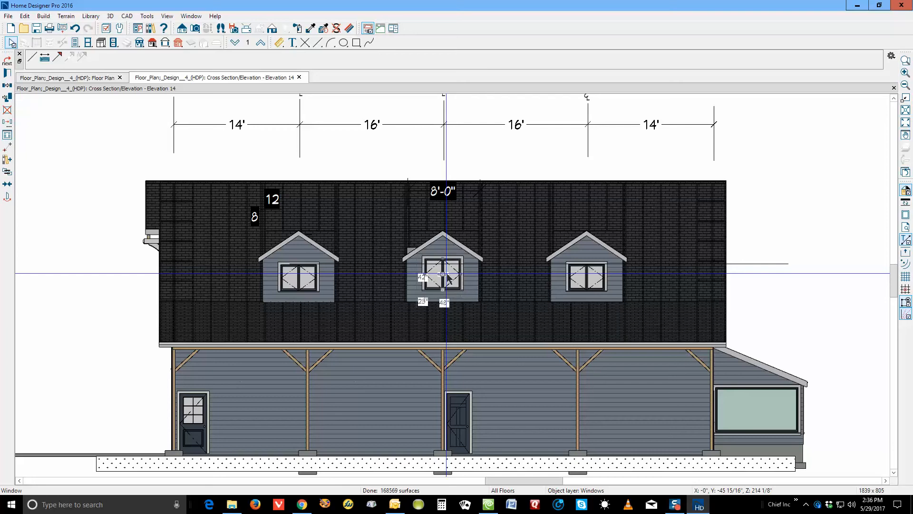
pyautogui.press('Down')
pyautogui.press('Down')
pyautogui.press('Down')
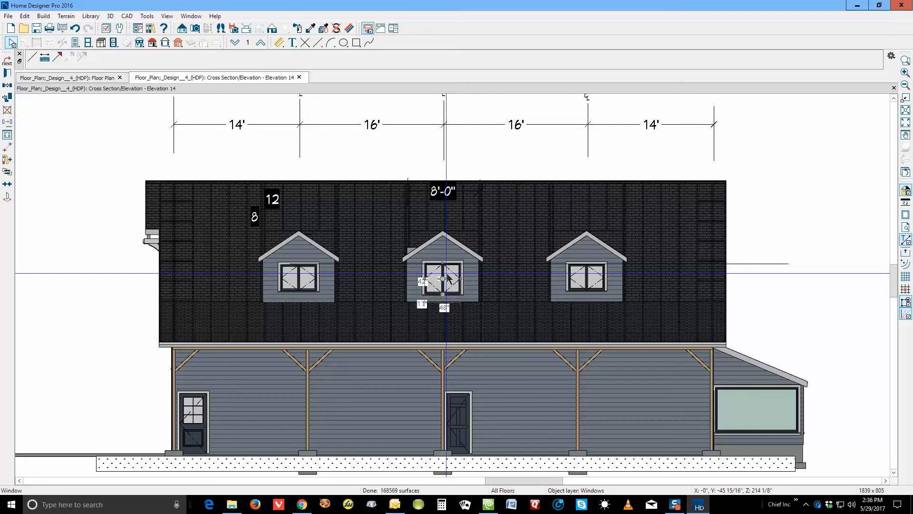
pyautogui.press('Down')
pyautogui.press('Escape')
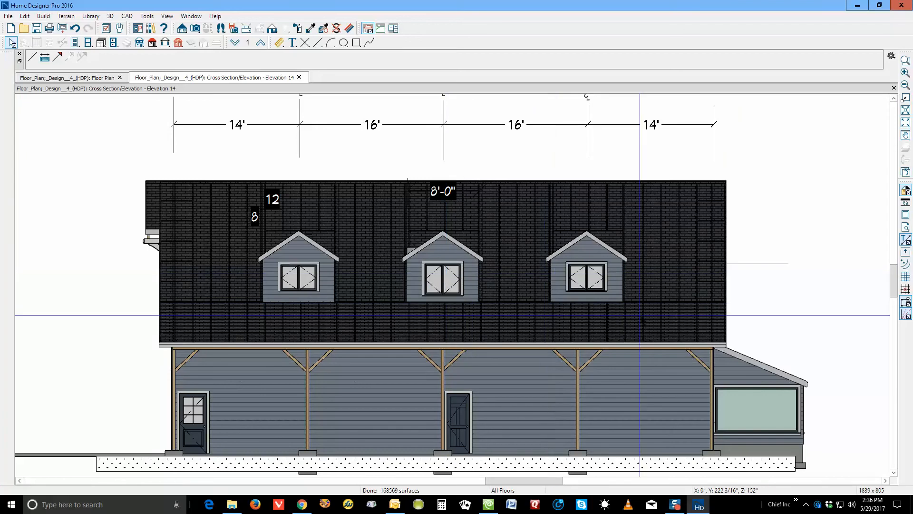
pyautogui.rightClick(774, 264)
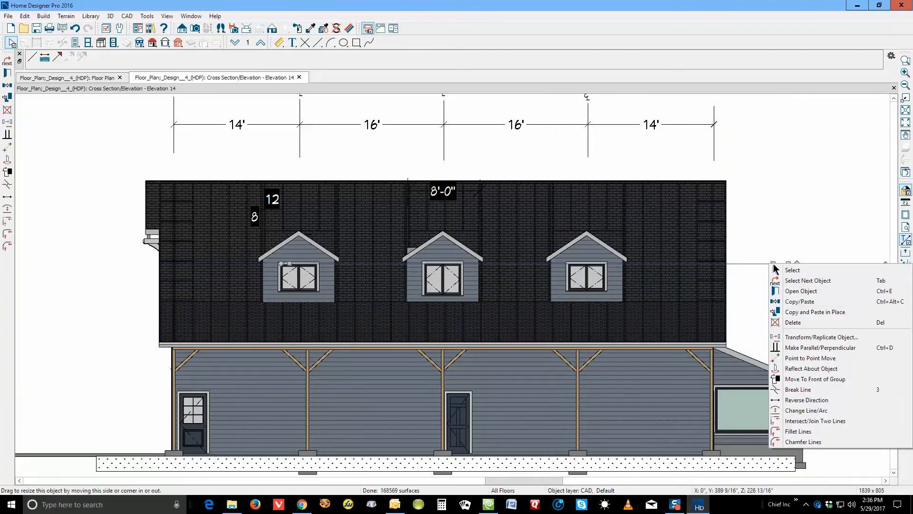
pyautogui.click(793, 323)
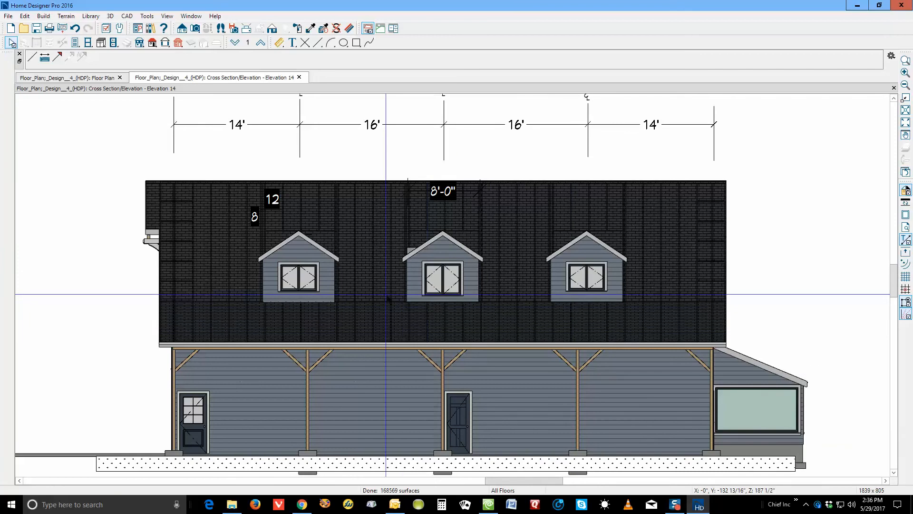
# Review the size and floor heights of the left, middle and right dormer windows in their specifications without changing them.
pyautogui.click(299, 281)
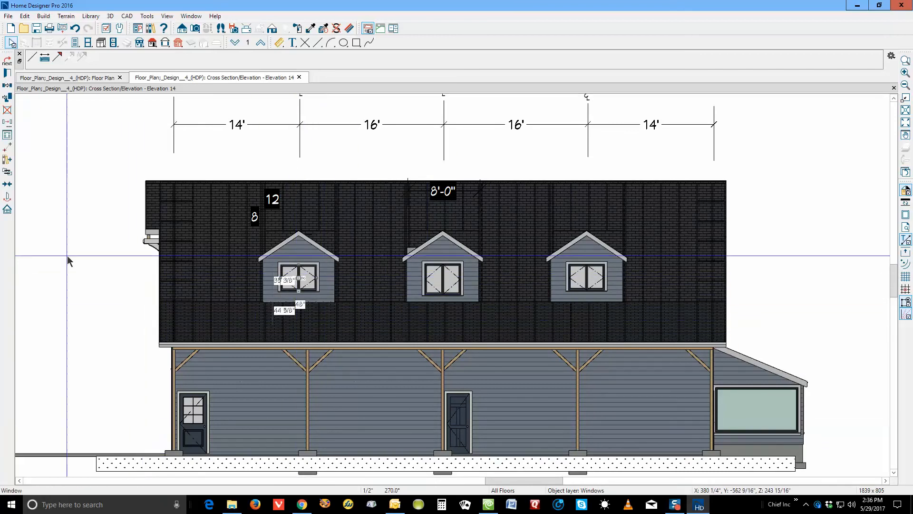
pyautogui.click(8, 75)
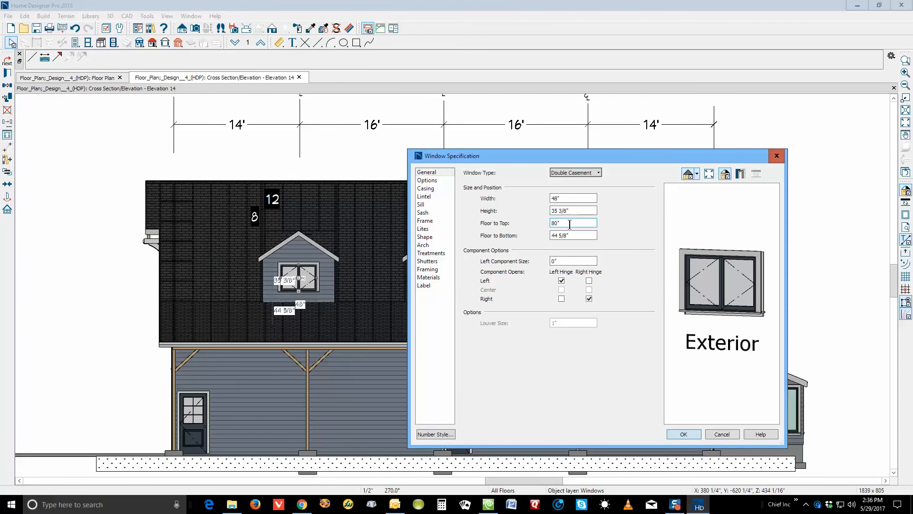
pyautogui.click(695, 434)
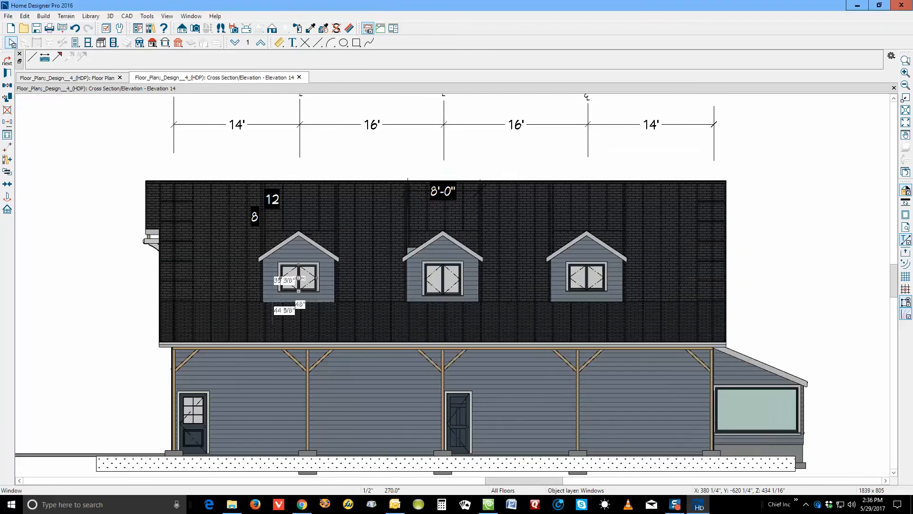
pyautogui.click(442, 278)
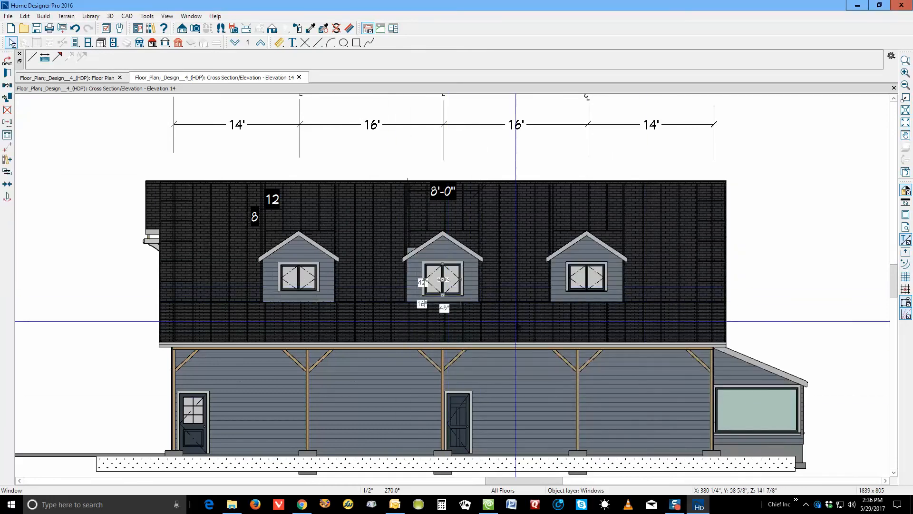
pyautogui.click(8, 74)
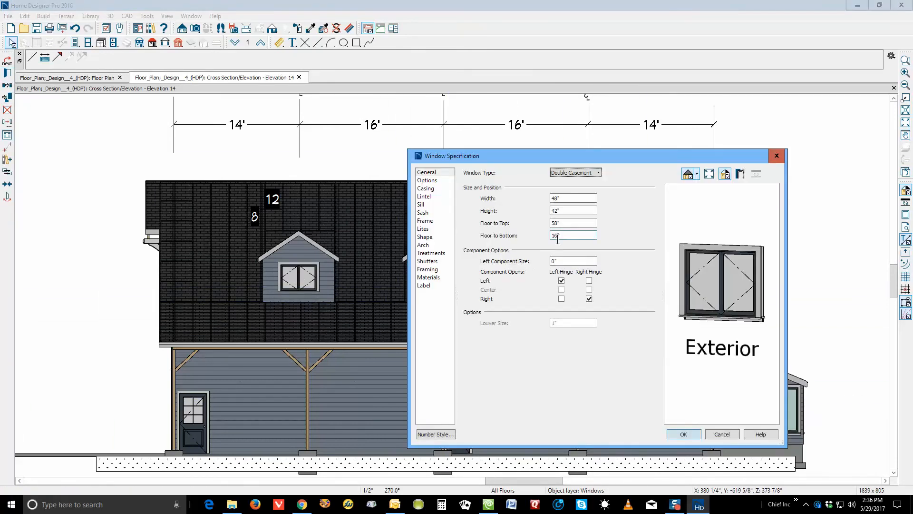
pyautogui.click(722, 434)
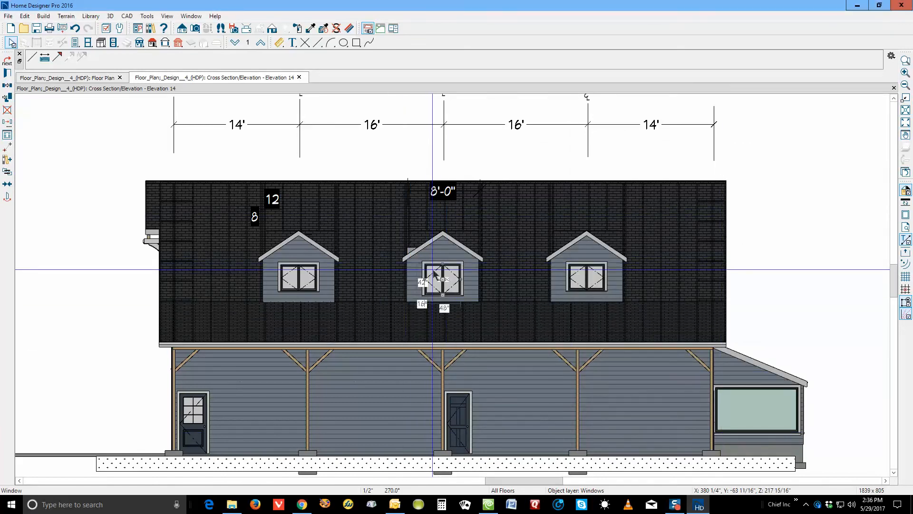
pyautogui.click(596, 285)
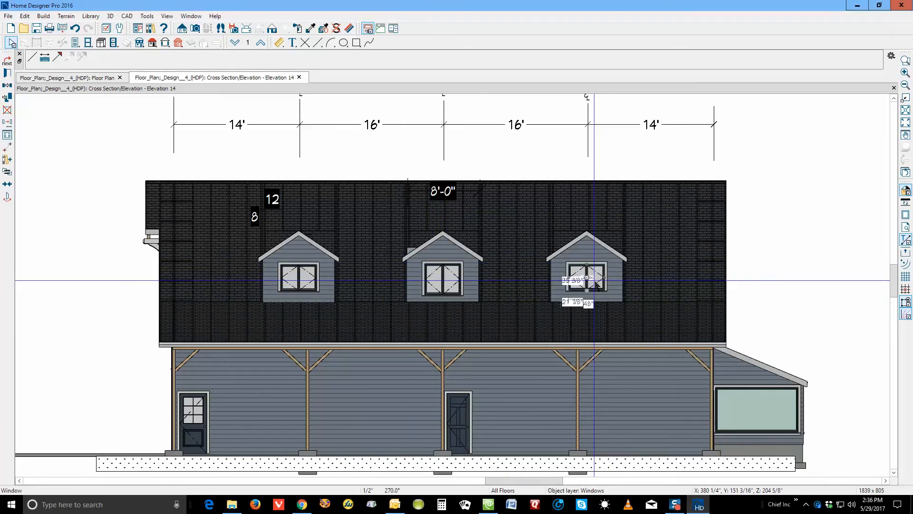
pyautogui.click(8, 75)
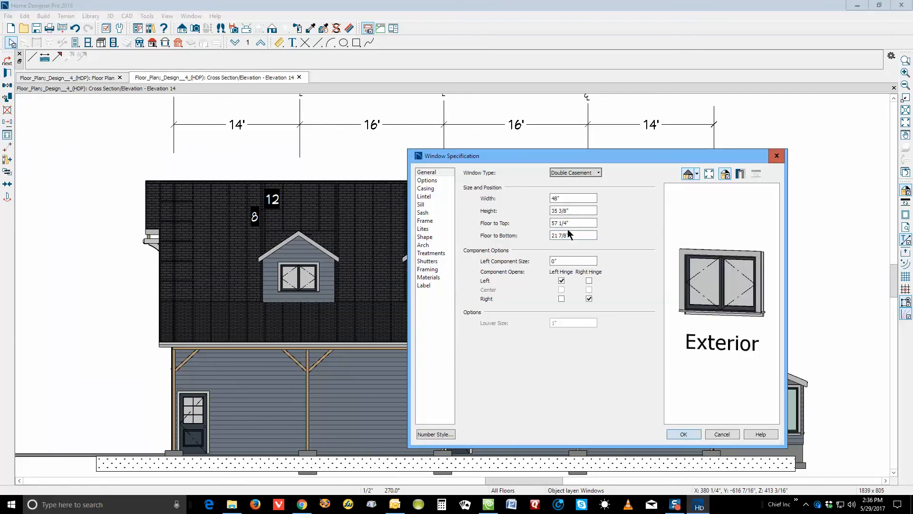
pyautogui.click(722, 434)
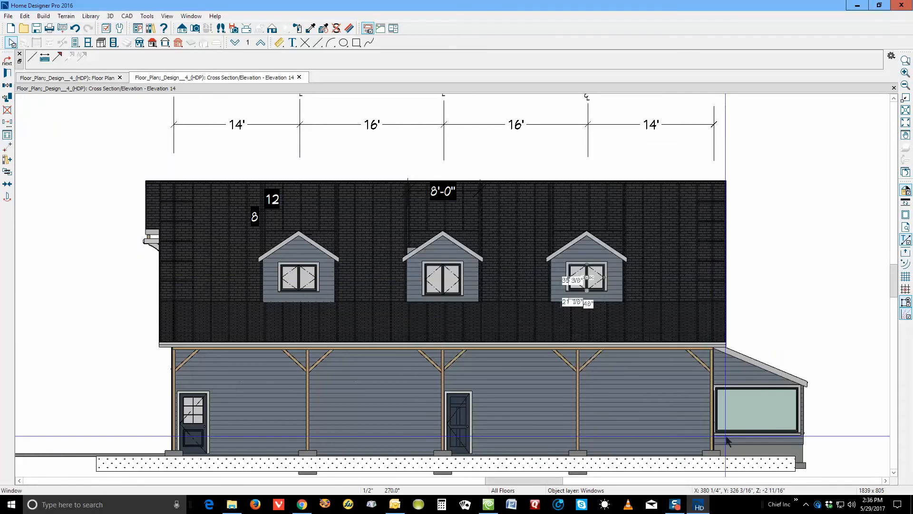
pyautogui.click(777, 279)
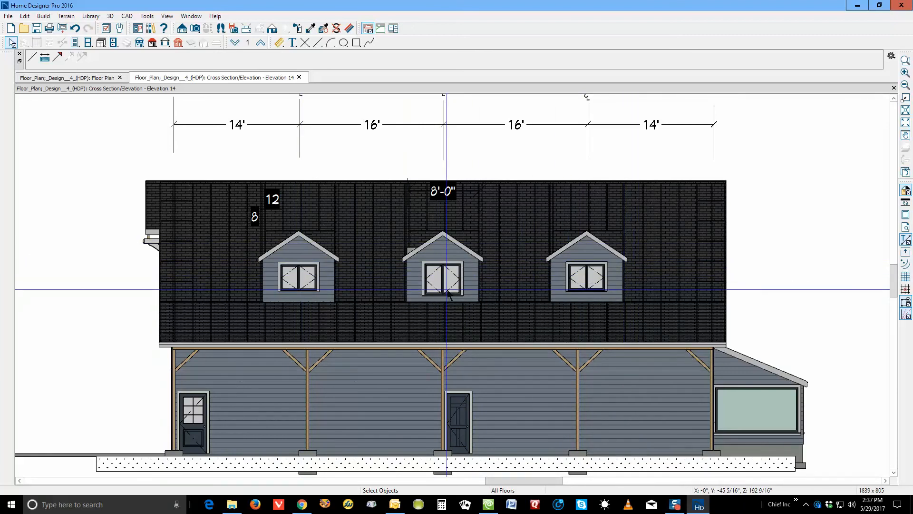
# Close the elevation view and display floor 3 in the floor plan.
pyautogui.scroll(-1, 502, 295)
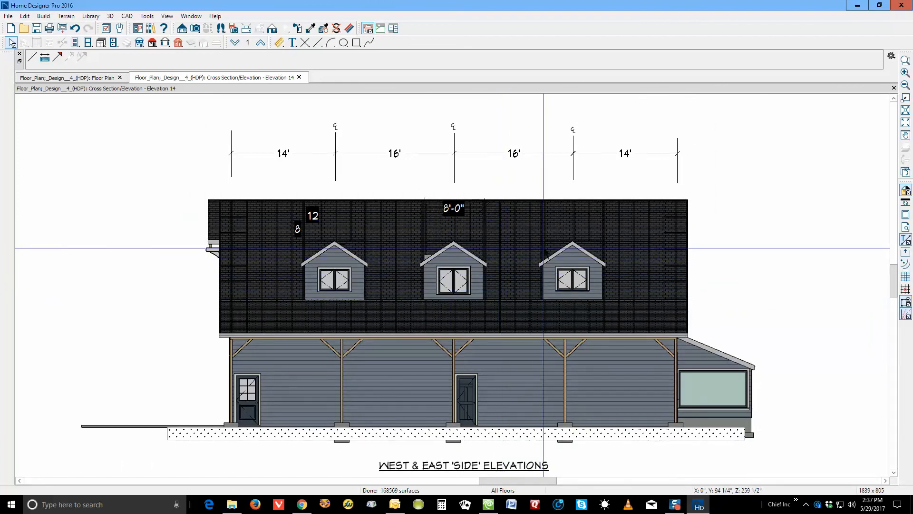
pyautogui.click(894, 88)
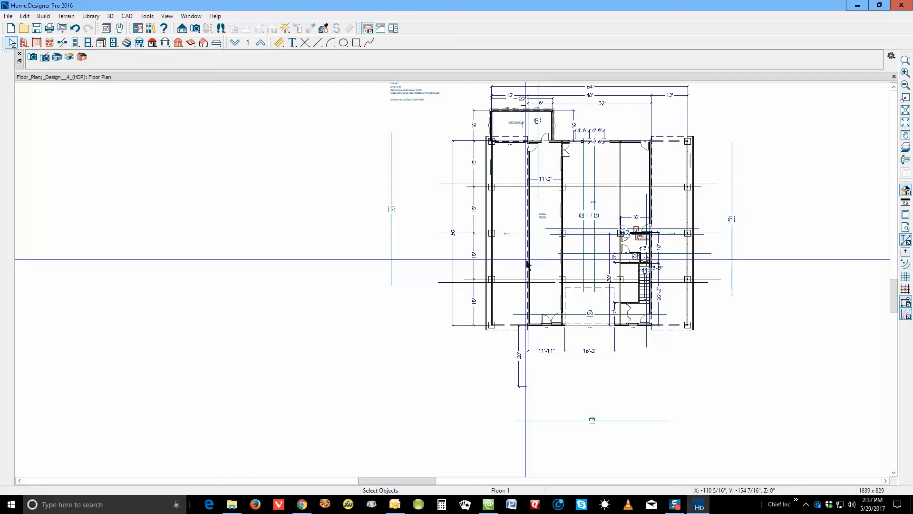
pyautogui.scroll(1, 554, 183)
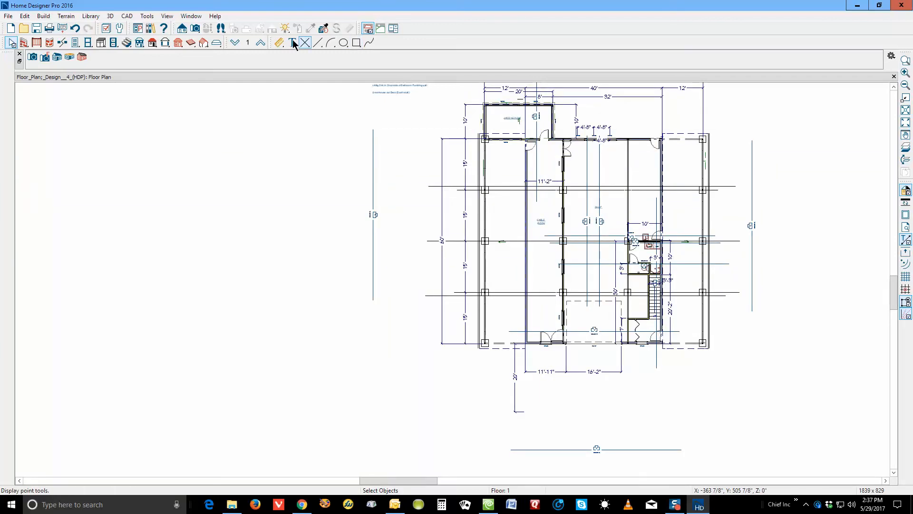
pyautogui.click(260, 43)
pyautogui.click(260, 42)
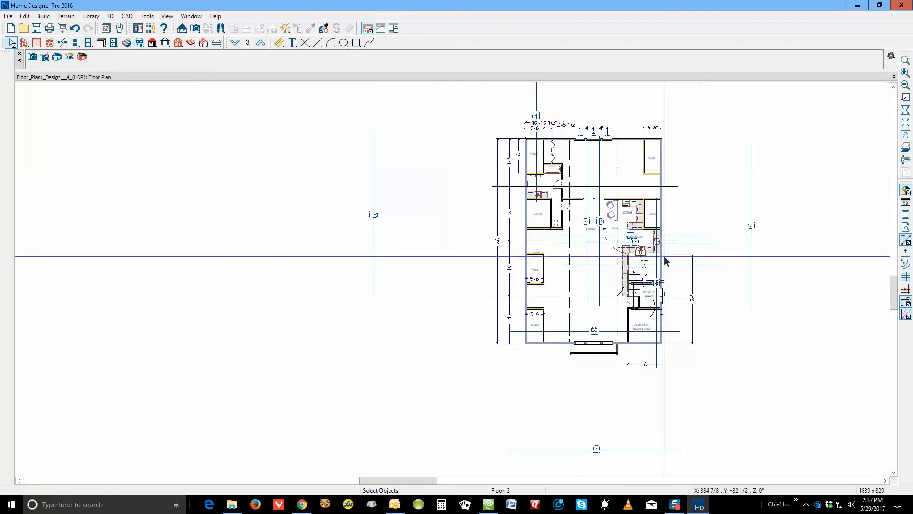
pyautogui.scroll(2, 665, 261)
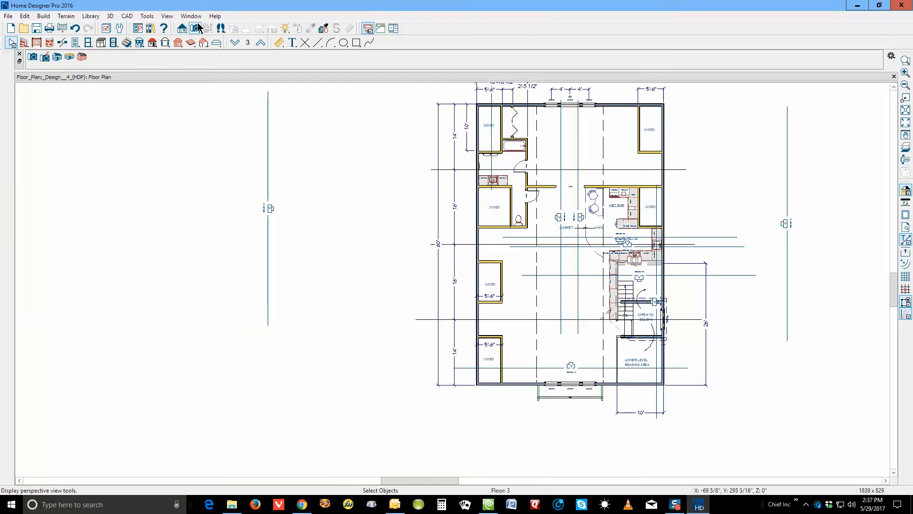
pyautogui.rightClick(524, 339)
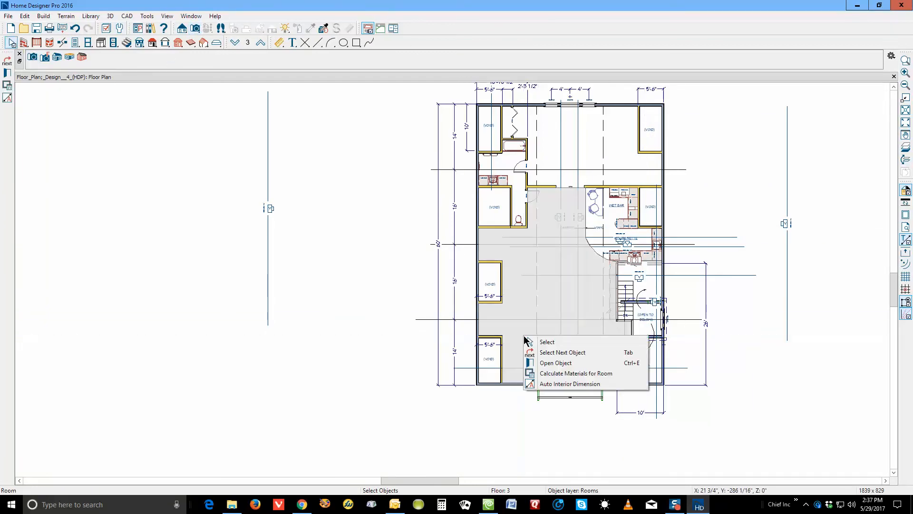
pyautogui.click(590, 146)
pyautogui.rightClick(590, 146)
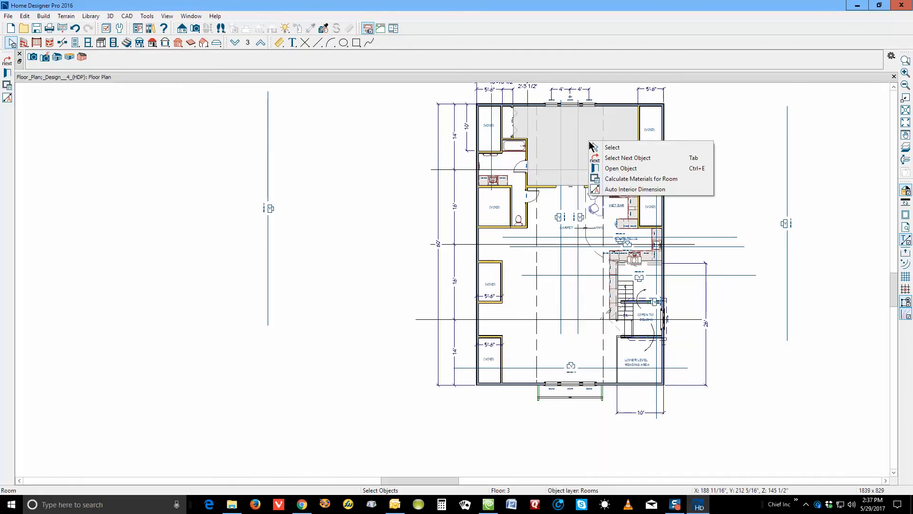
pyautogui.click(771, 254)
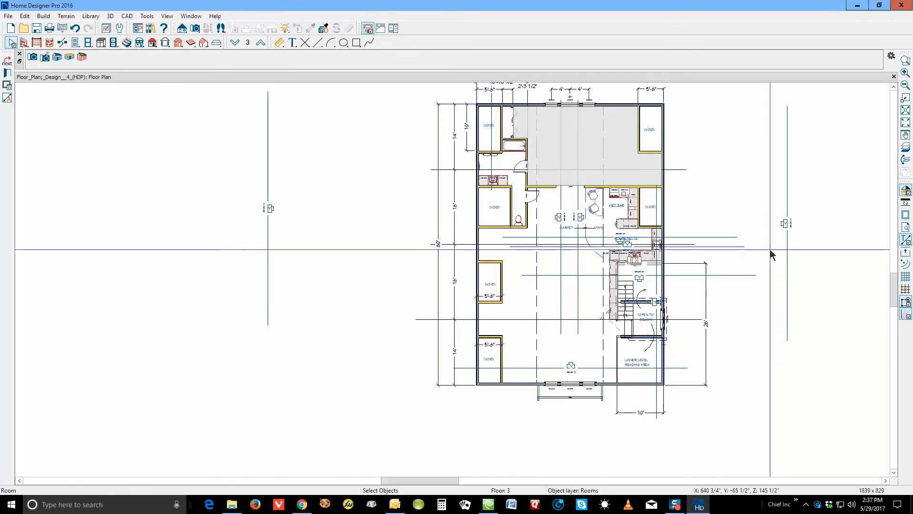
# Create a full camera view across floor 3's large carpeted room toward the stair railing, and examine the dormer windows from inside.
pyautogui.click(195, 29)
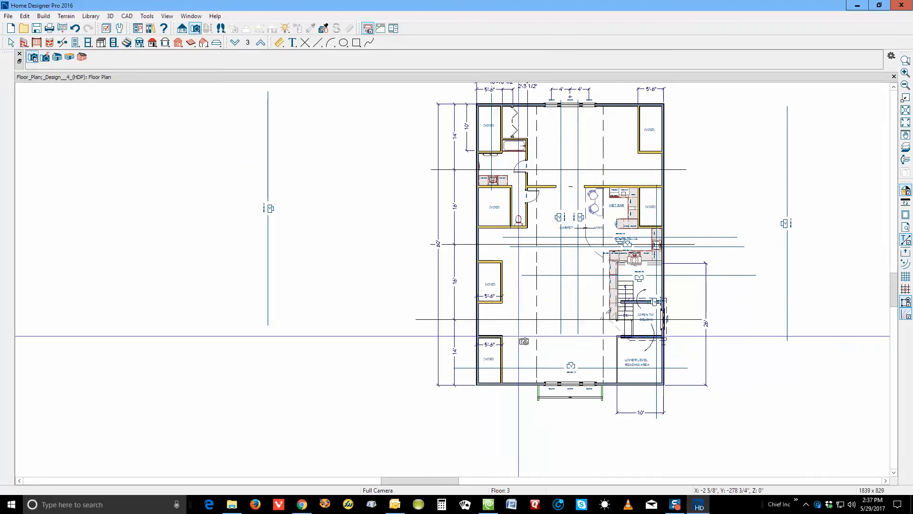
pyautogui.moveTo(516, 329); pyautogui.dragTo(732, 310)
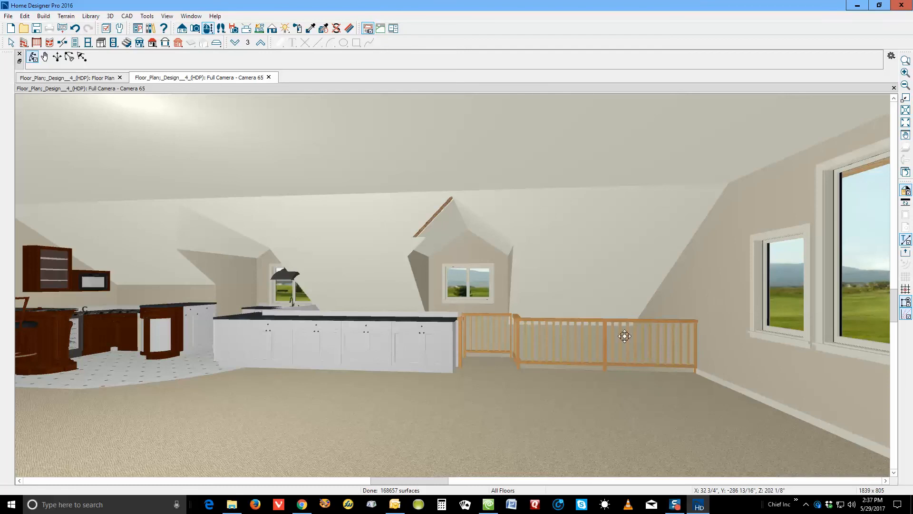
pyautogui.scroll(3, 281, 294)
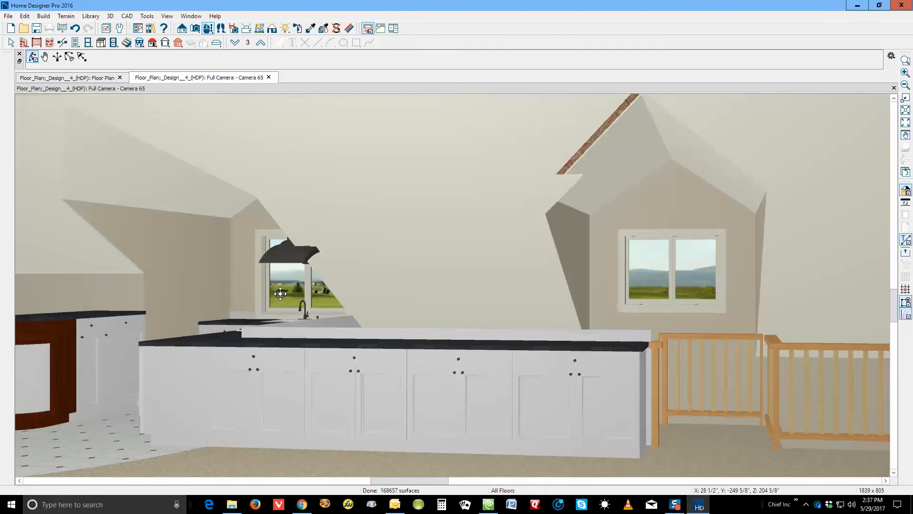
pyautogui.click(299, 261)
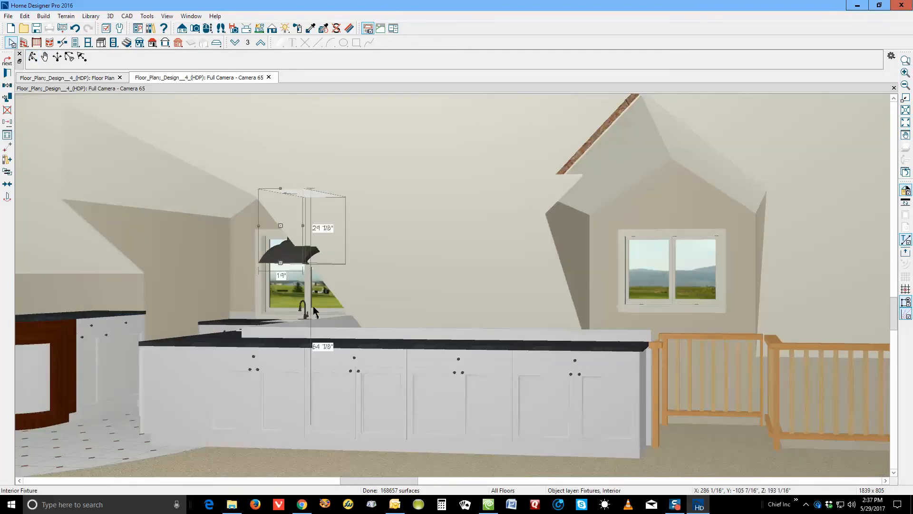
pyautogui.scroll(-2, 295, 289)
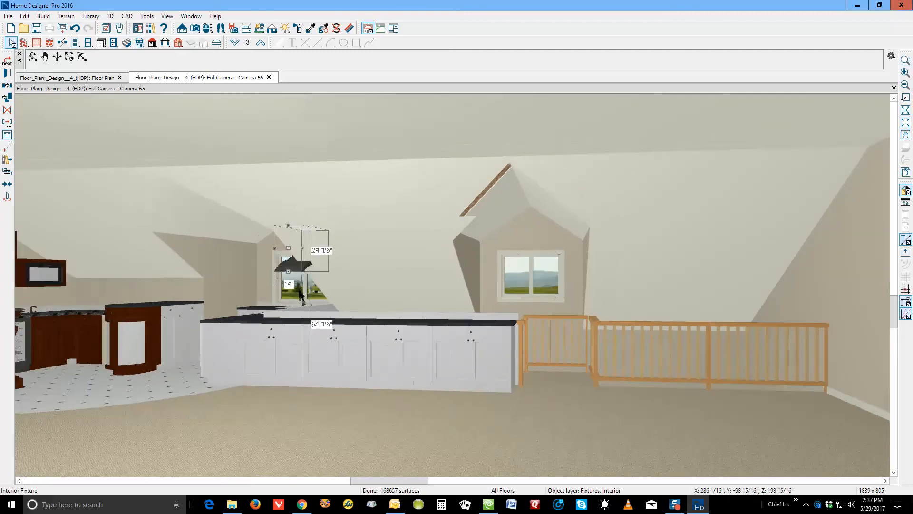
pyautogui.press('Escape')
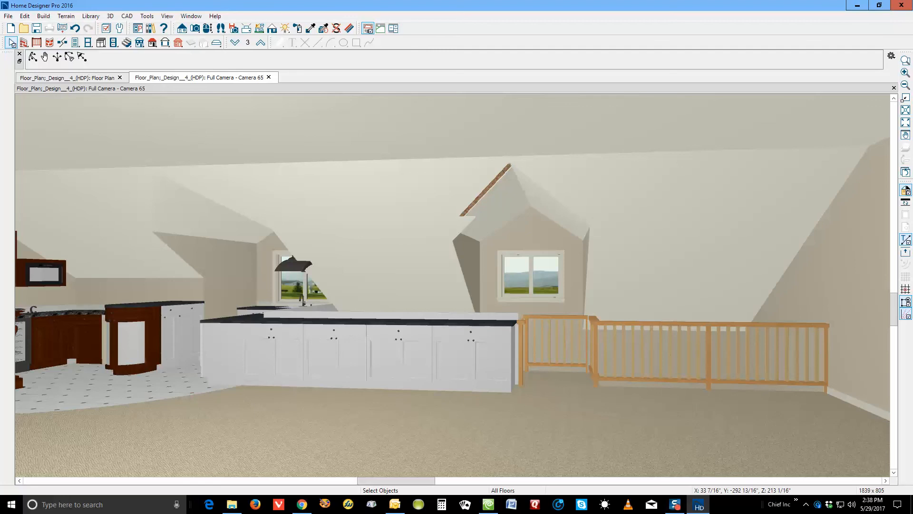
# Close this camera view and create a full camera view in floor 3's upper room, facing the dormer on the plan's right side.
pyautogui.click(894, 88)
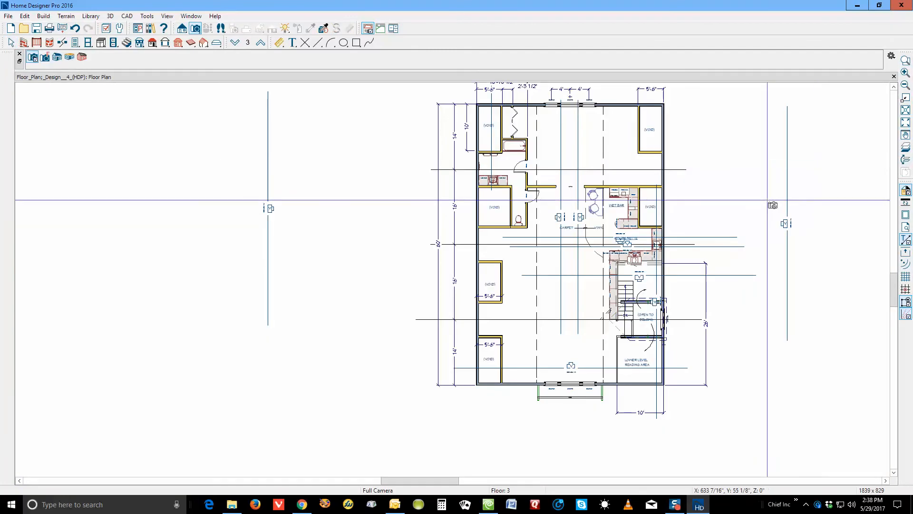
pyautogui.moveTo(564, 141); pyautogui.dragTo(739, 201)
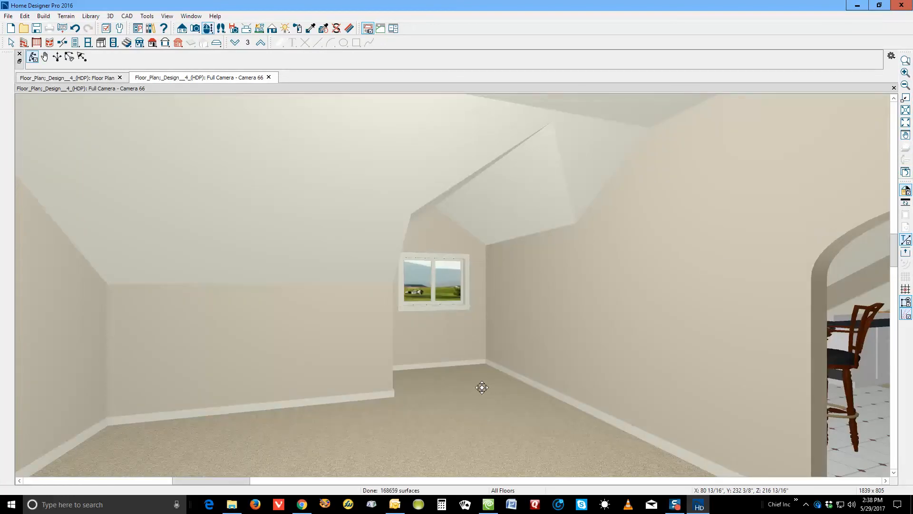
# Close this camera view, create a full camera view from the stair area toward the plan's left side, and examine both dormers inside.
pyautogui.click(893, 89)
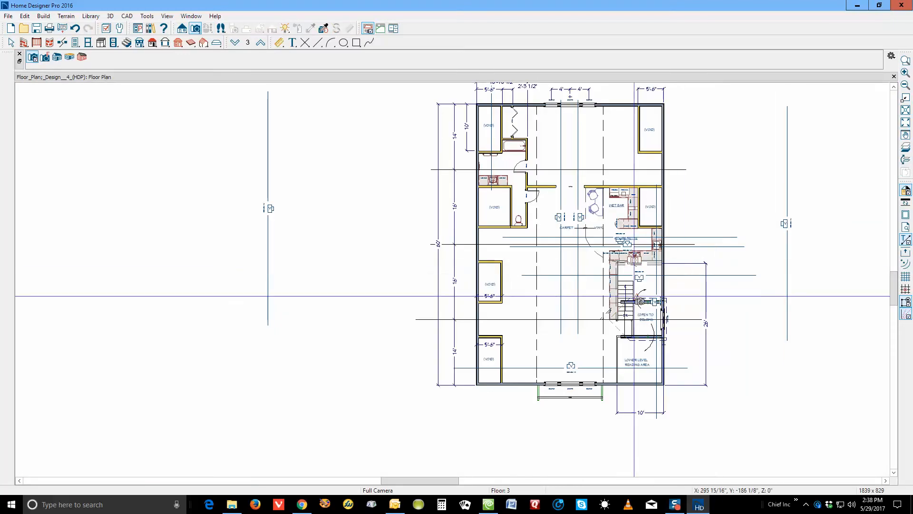
pyautogui.moveTo(614, 335); pyautogui.dragTo(464, 320)
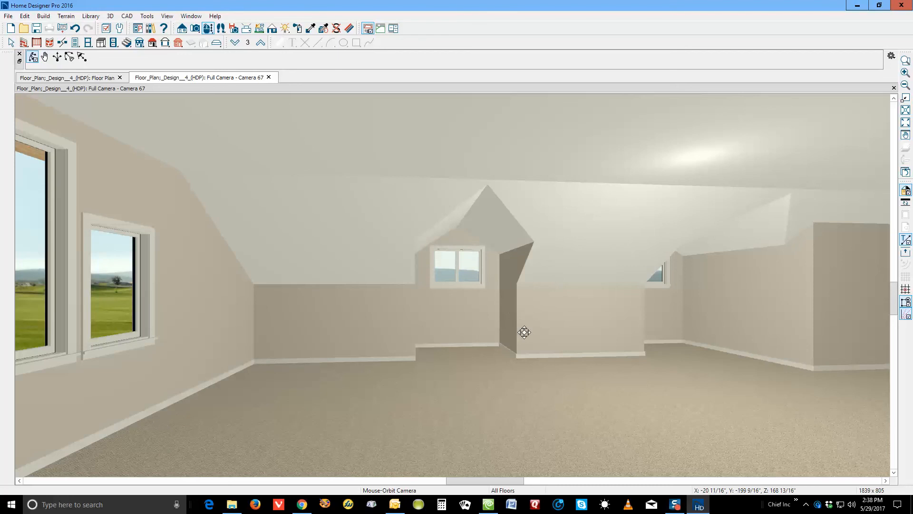
pyautogui.moveTo(685, 340); pyautogui.dragTo(612, 341)
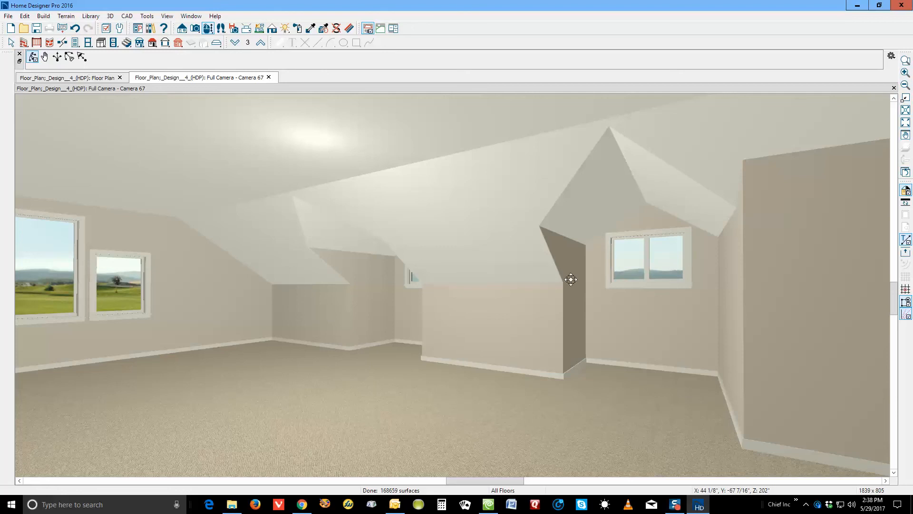
# Create a full camera view in floor 3's upper room facing the bathroom door, and set that door's 3D display to Show Open.
pyautogui.click(894, 88)
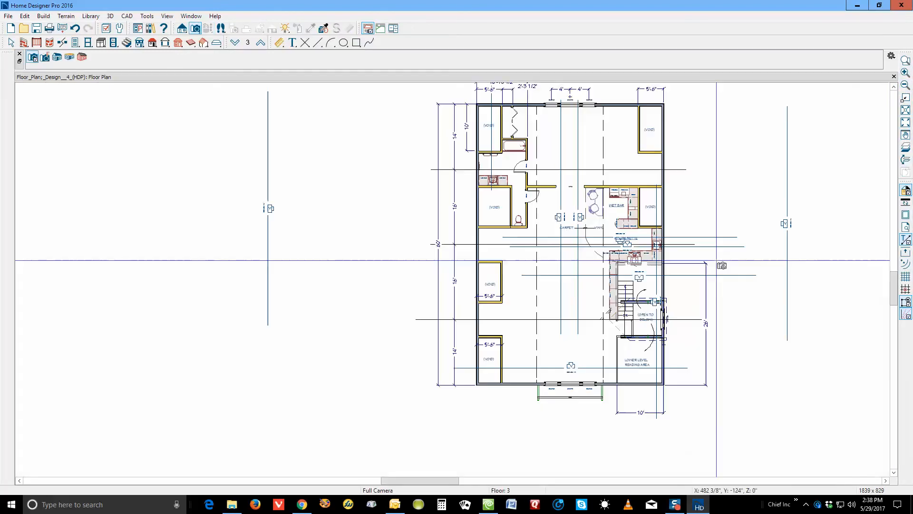
pyautogui.moveTo(623, 163); pyautogui.dragTo(447, 165)
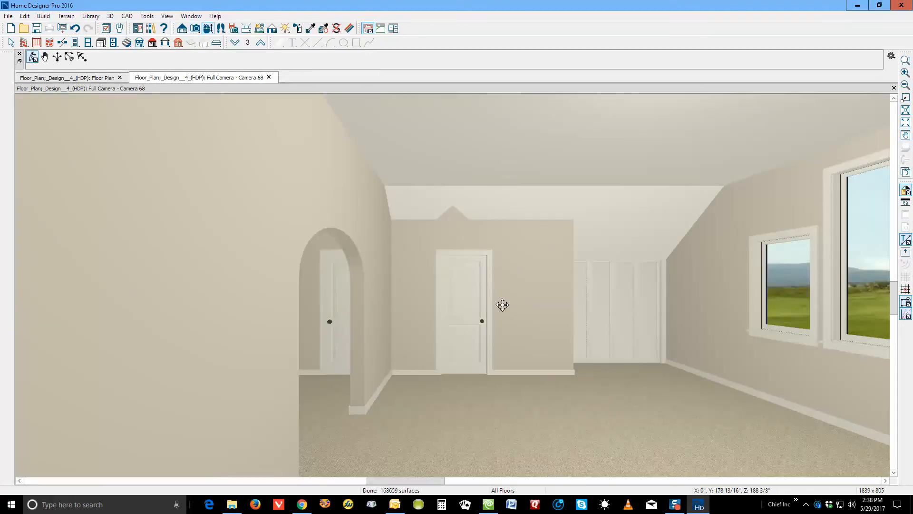
pyautogui.rightClick(466, 316)
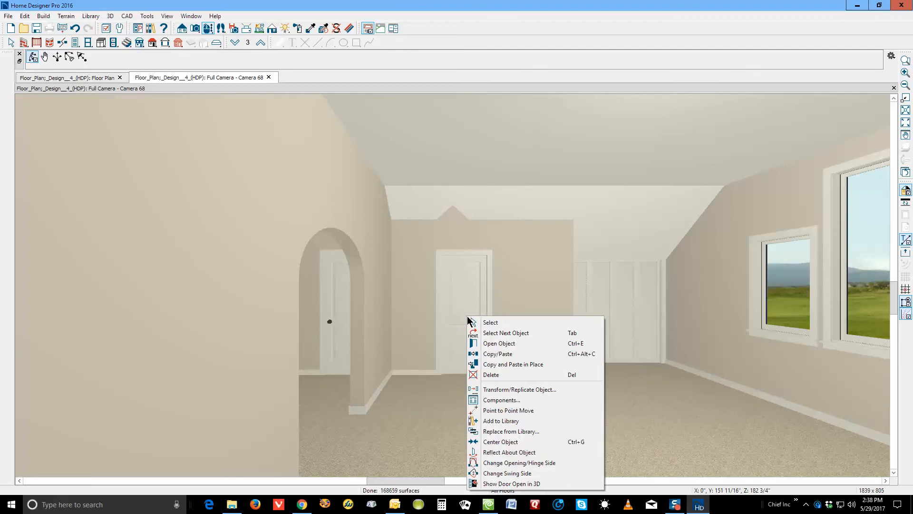
pyautogui.click(497, 343)
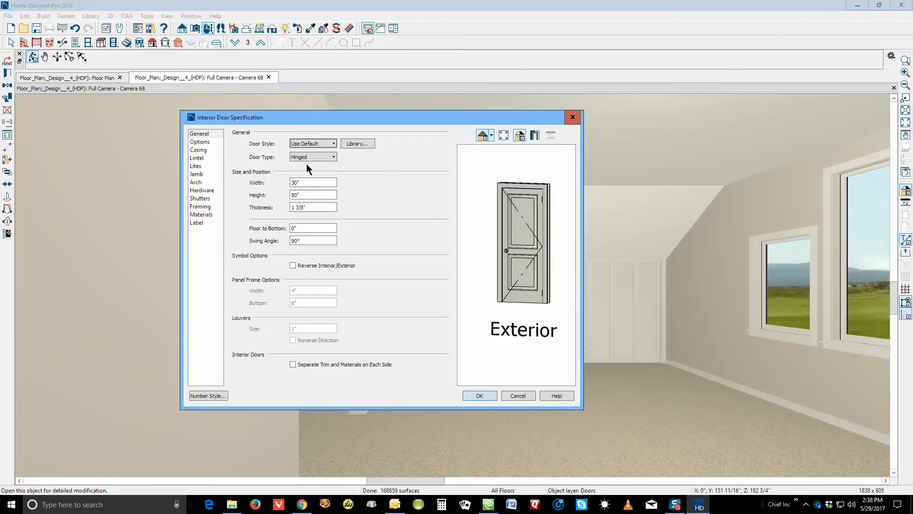
pyautogui.click(200, 141)
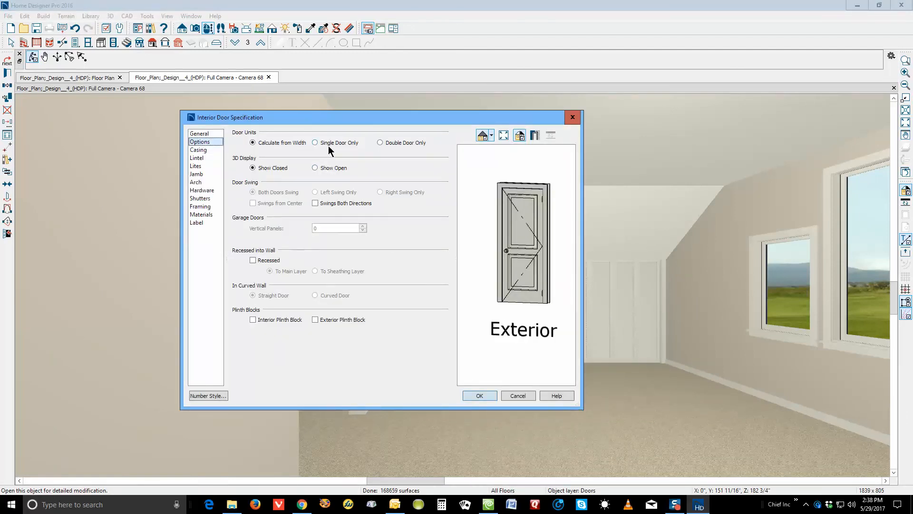
pyautogui.click(315, 167)
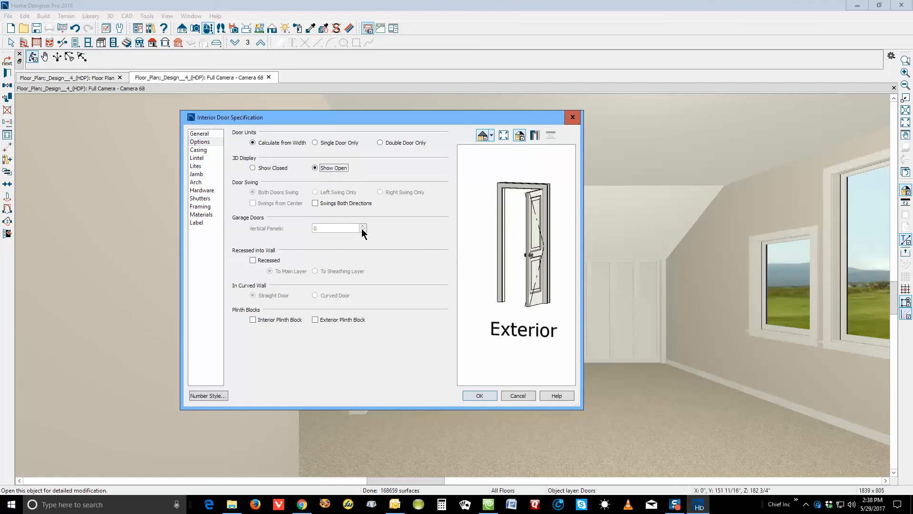
pyautogui.click(480, 396)
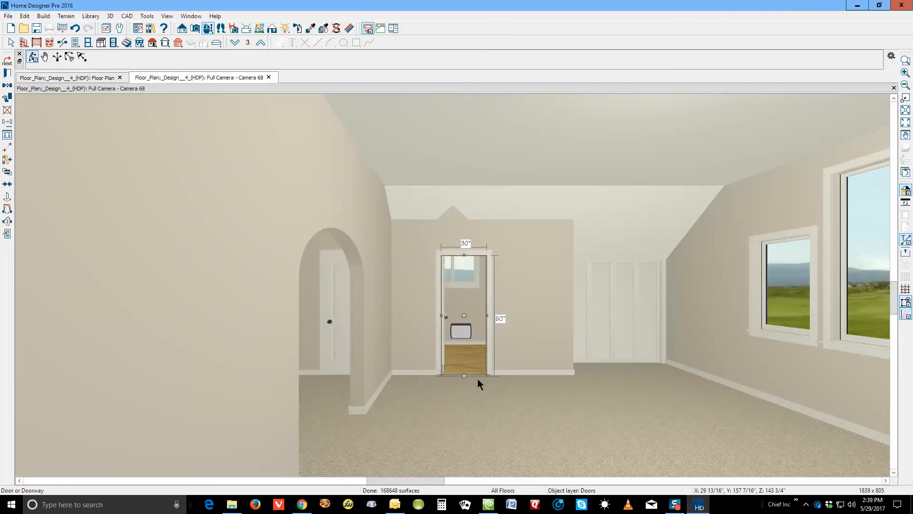
# Examine the bathroom's dormer window through the open doorway from closer up and from a lower angle.
pyautogui.scroll(5, 472, 372)
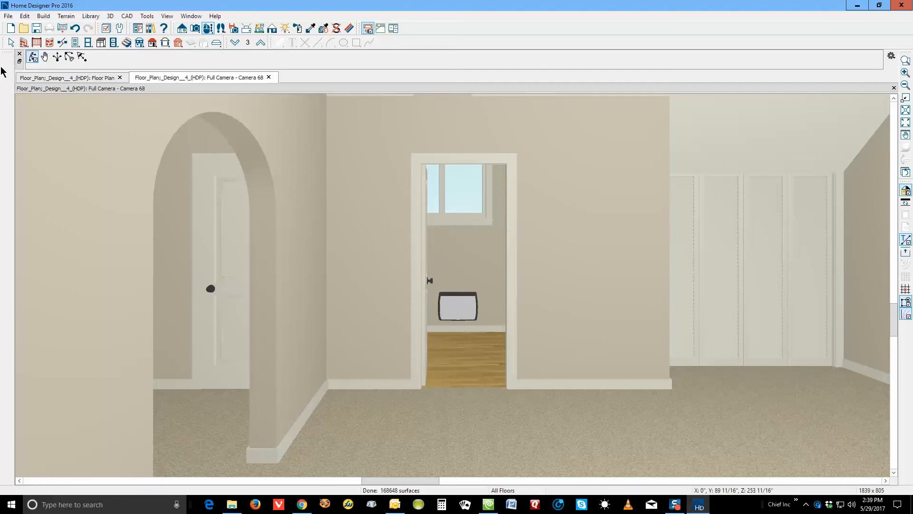
pyautogui.click(36, 45)
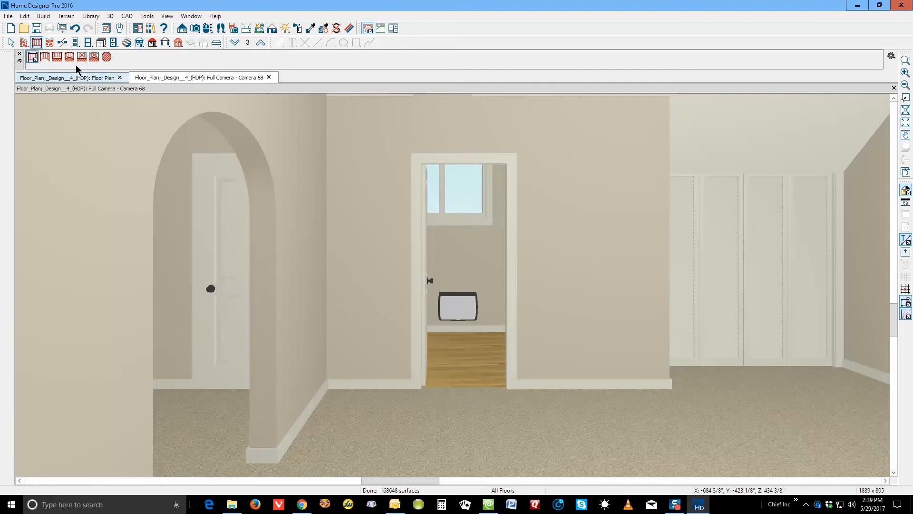
pyautogui.click(208, 28)
pyautogui.moveTo(415, 224); pyautogui.dragTo(402, 212)
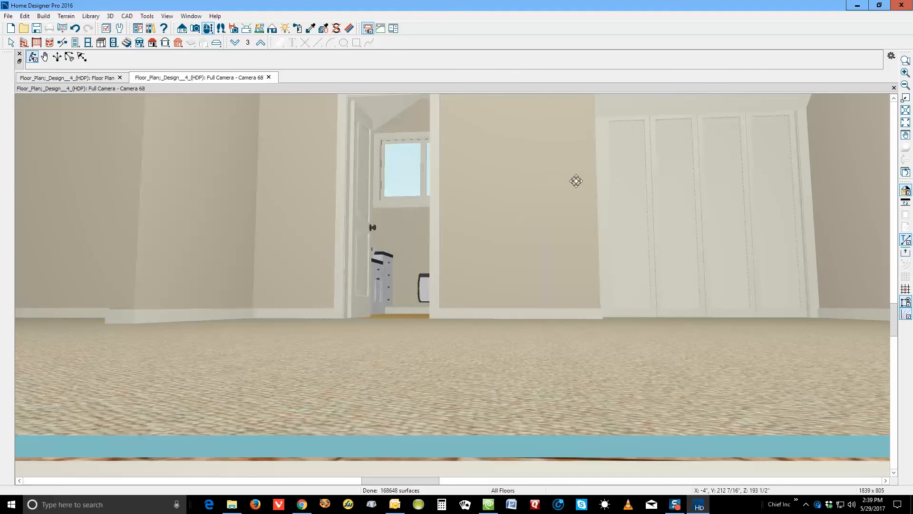
# Close the camera view, leave the camera tool, and display floor 4 in the floor plan.
pyautogui.click(894, 89)
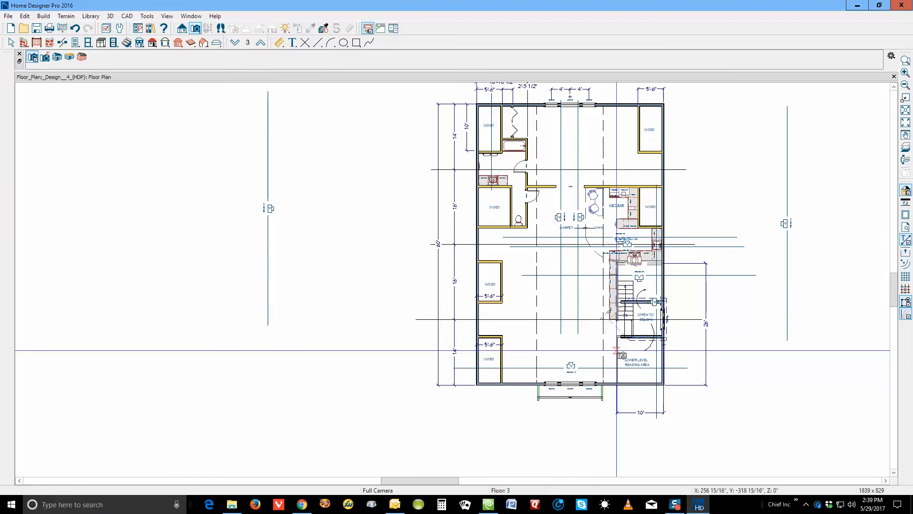
pyautogui.press('Escape')
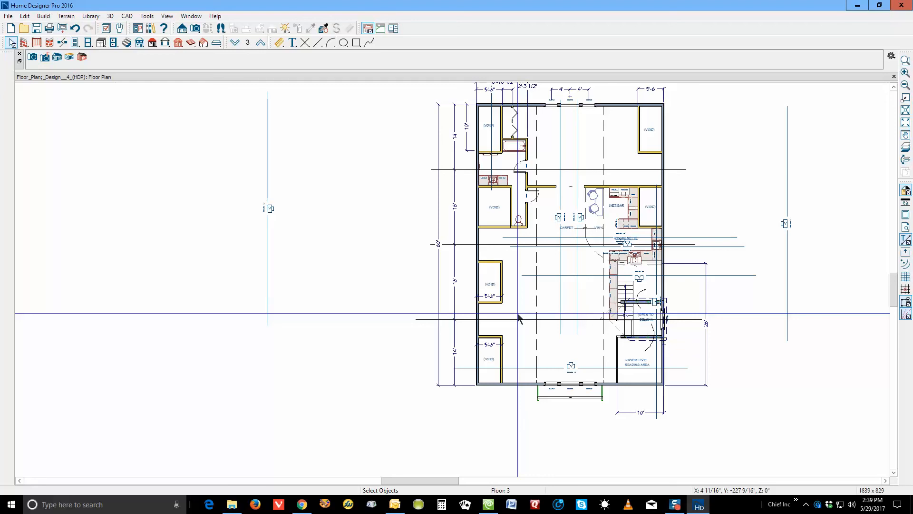
pyautogui.click(261, 42)
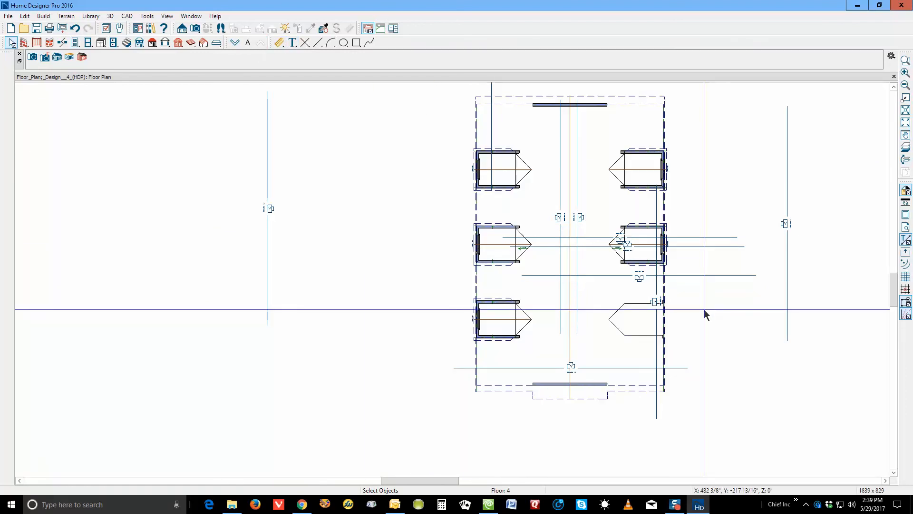